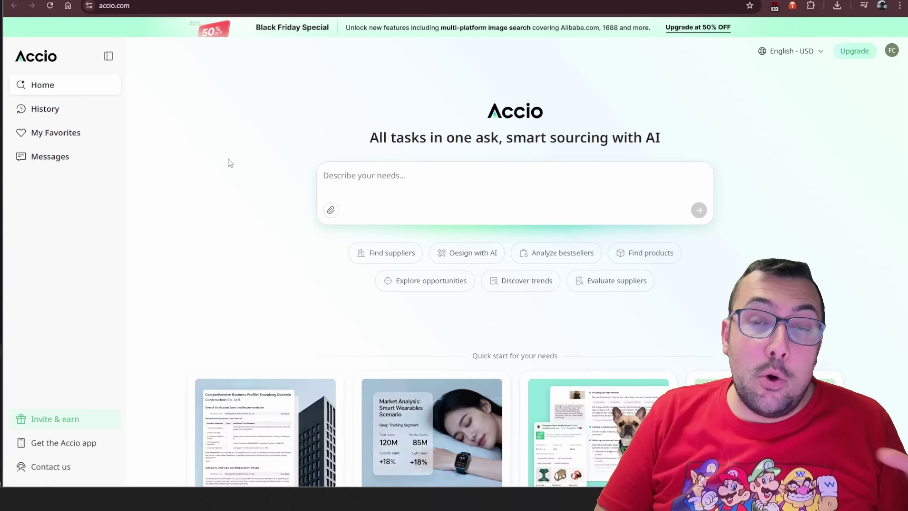
# - Scroll down the home page Quick start cards to reach the pet harness supplier search showcase
pyautogui.scroll(-5, 229, 161)
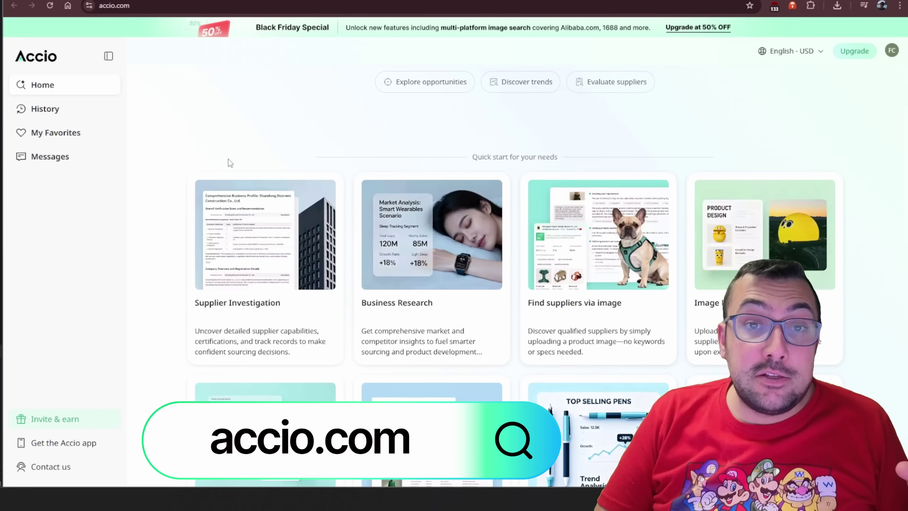
pyautogui.scroll(-6, 230, 163)
pyautogui.scroll(-8, 230, 163)
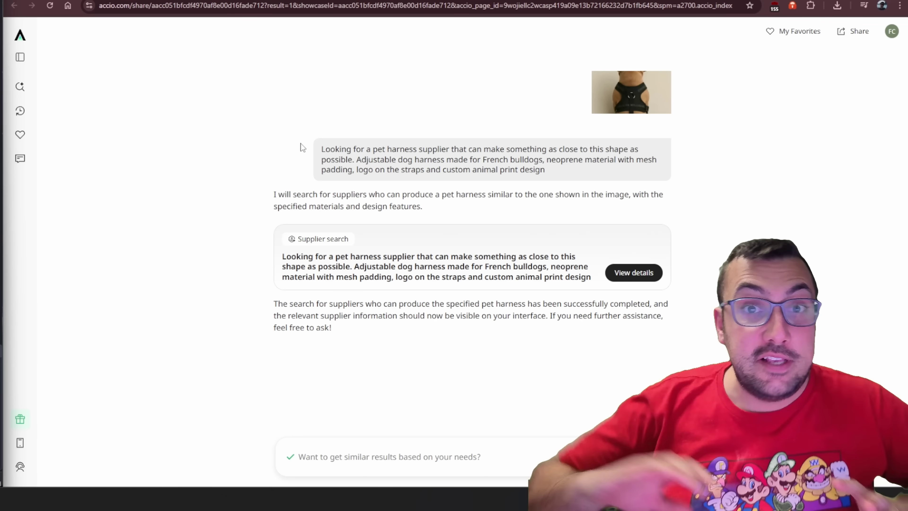
# - Read the French bulldog neoprene harness request and preview the enlarged harness photo
pyautogui.moveTo(321, 150); pyautogui.dragTo(566, 160)
pyautogui.moveTo(390, 160); pyautogui.dragTo(518, 162)
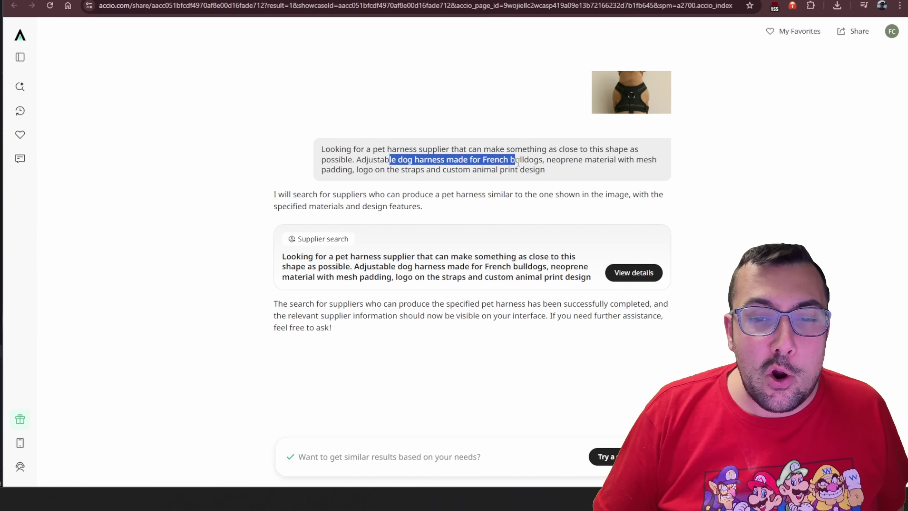
pyautogui.click(570, 171)
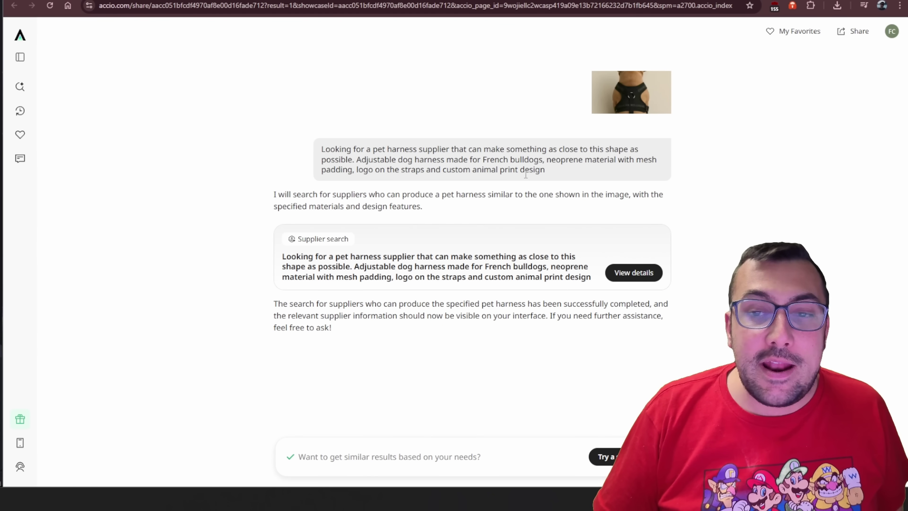
pyautogui.click(613, 91)
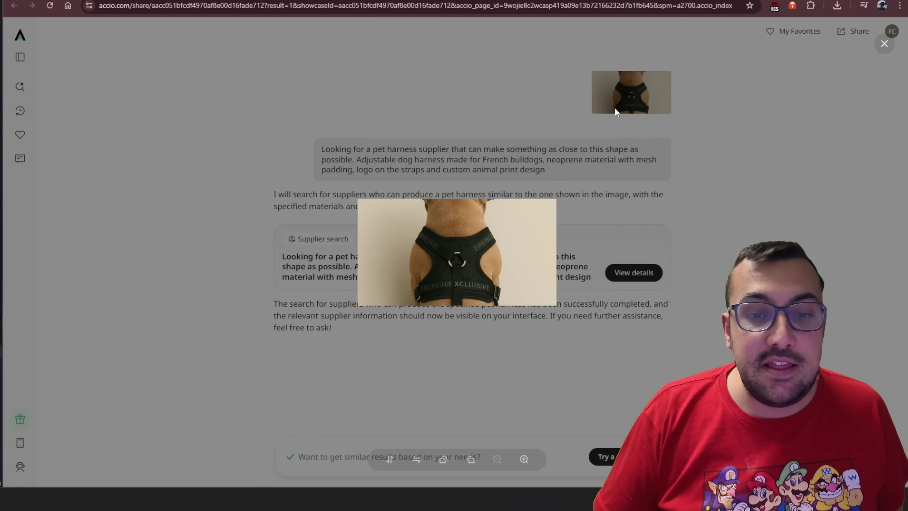
pyautogui.click(656, 209)
# - Review the agent's completion message and open the harness supplier search results
pyautogui.moveTo(279, 197); pyautogui.dragTo(410, 206)
pyautogui.click(409, 206)
pyautogui.click(634, 273)
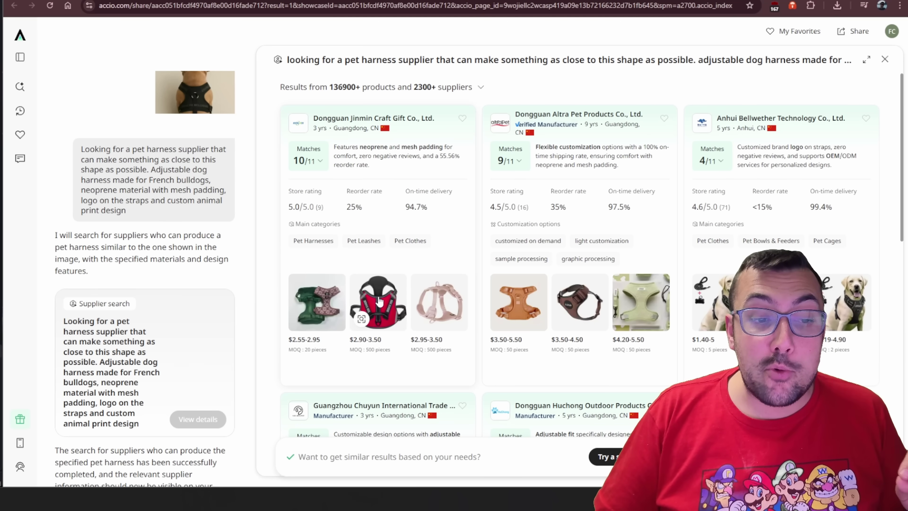
# - Scroll through the harness supplier list, reviewing the supplier search query text
pyautogui.scroll(-2, 380, 302)
pyautogui.scroll(-3, 143, 286)
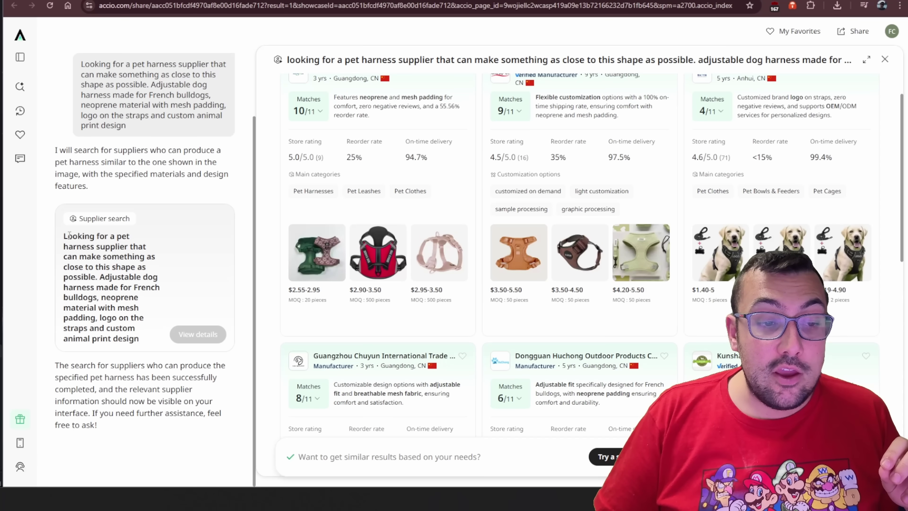
pyautogui.moveTo(69, 234); pyautogui.dragTo(147, 338)
pyautogui.click(147, 338)
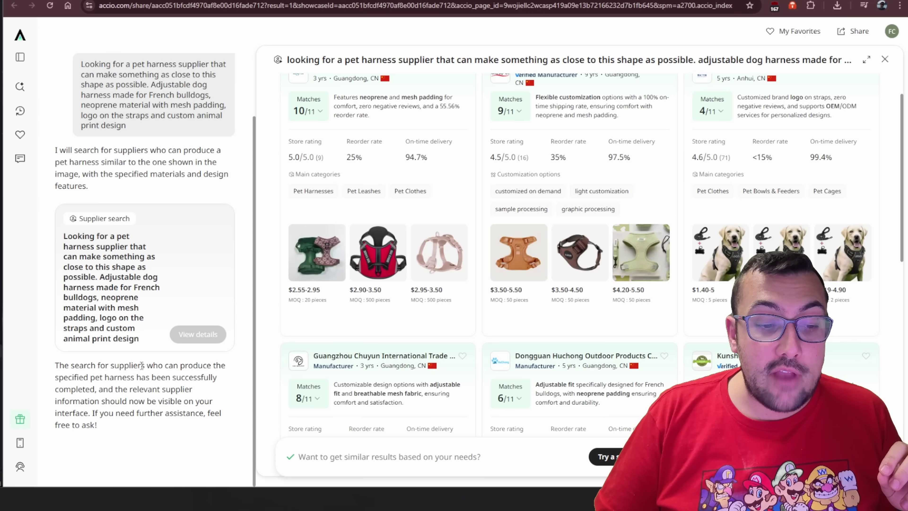
pyautogui.scroll(-3, 513, 249)
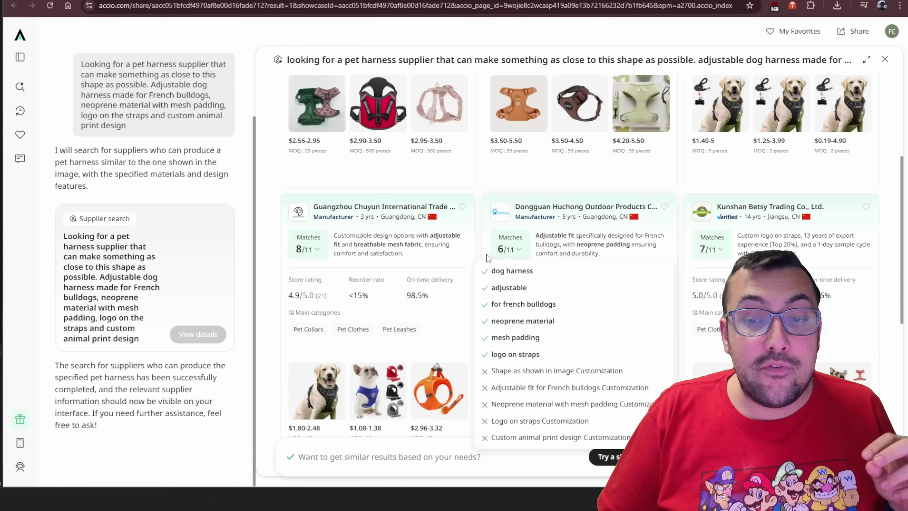
pyautogui.scroll(-7, 479, 251)
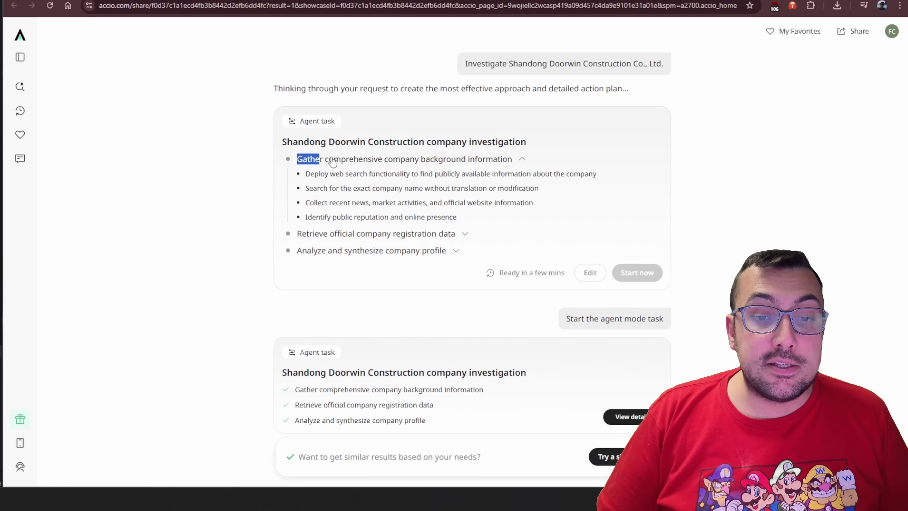
# - Review the background and registration plan steps, then open the Doorwin investigation report
pyautogui.moveTo(332, 161); pyautogui.dragTo(452, 237)
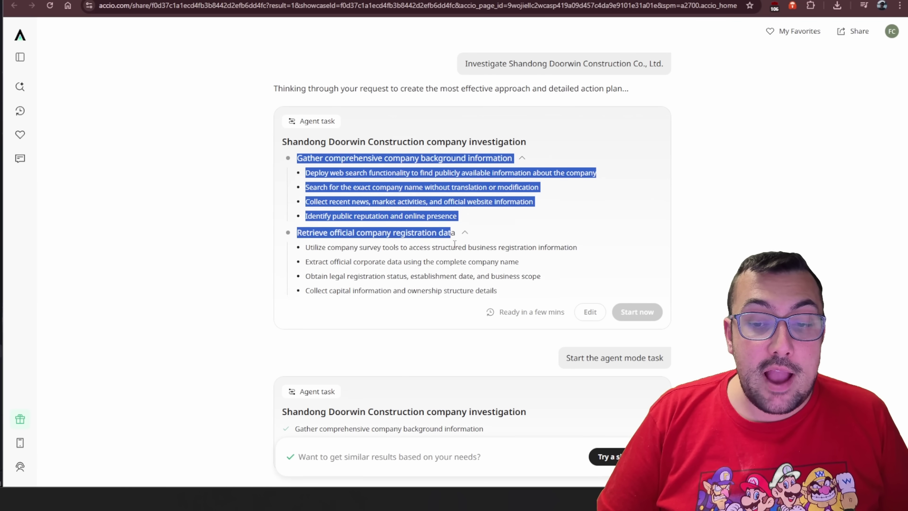
pyautogui.scroll(-1, 454, 244)
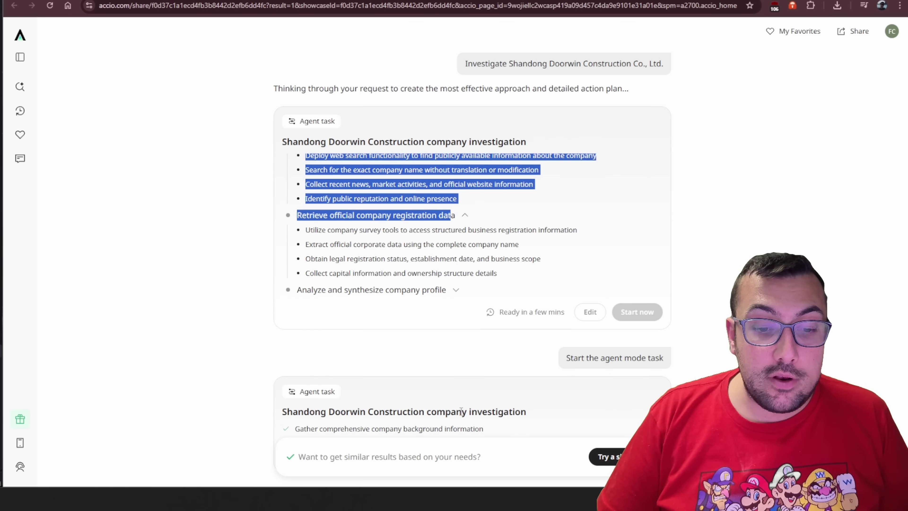
pyautogui.scroll(-6, 452, 406)
pyautogui.click(623, 168)
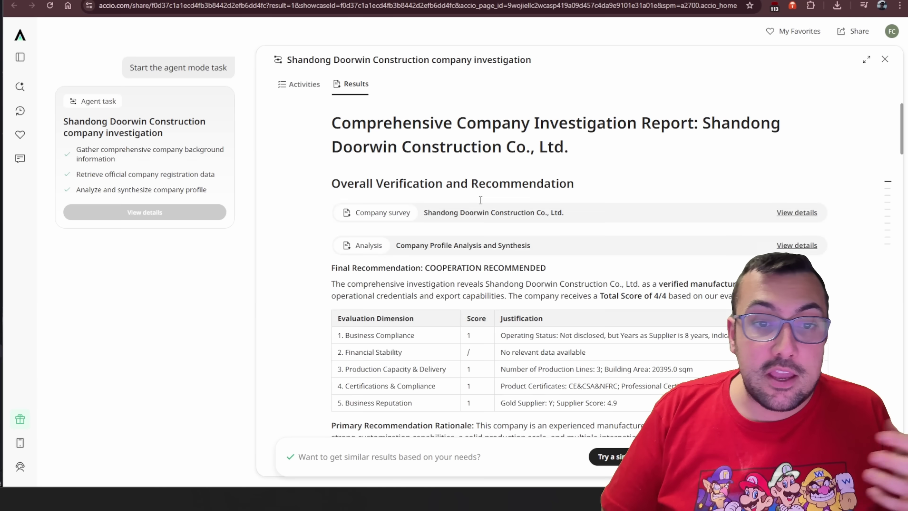
# - Read the start of the report, highlighting the Financial Stability row
pyautogui.scroll(-1, 483, 176)
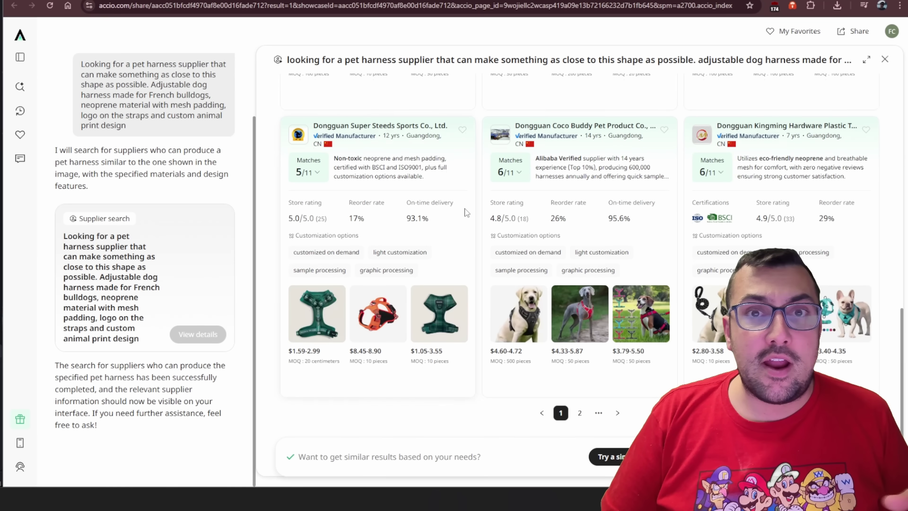
pyautogui.scroll(7, 467, 213)
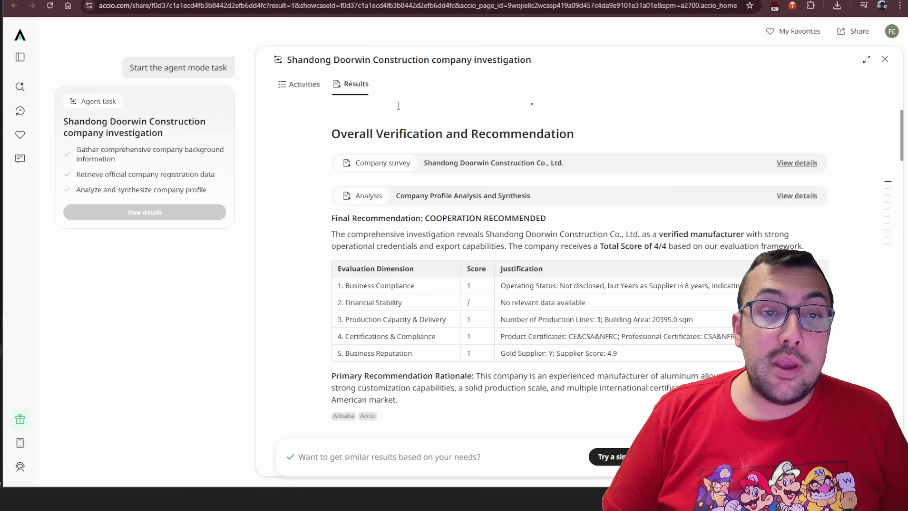
pyautogui.scroll(-1, 481, 167)
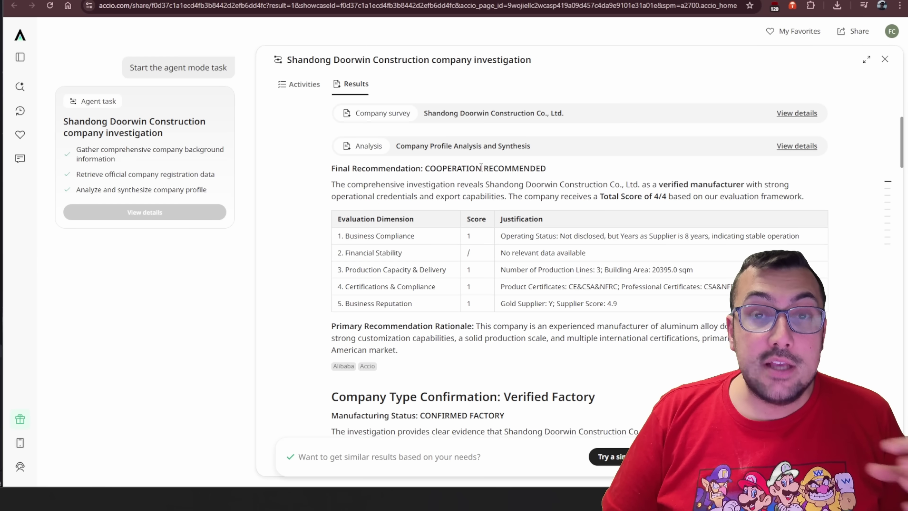
pyautogui.scroll(-2, 461, 248)
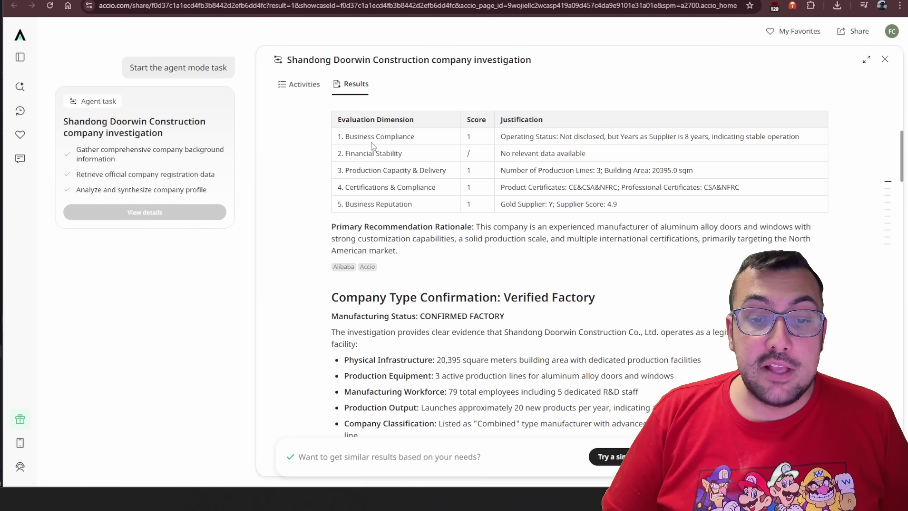
pyautogui.moveTo(355, 137); pyautogui.dragTo(688, 141)
pyautogui.moveTo(366, 153); pyautogui.dragTo(391, 154)
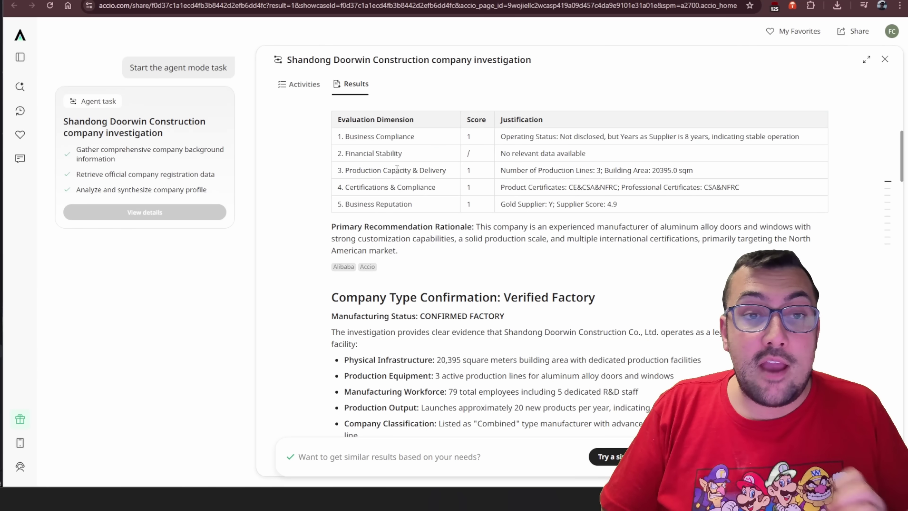
# - Scroll through the rest of the Comprehensive Company Investigation Report
pyautogui.scroll(-3, 425, 201)
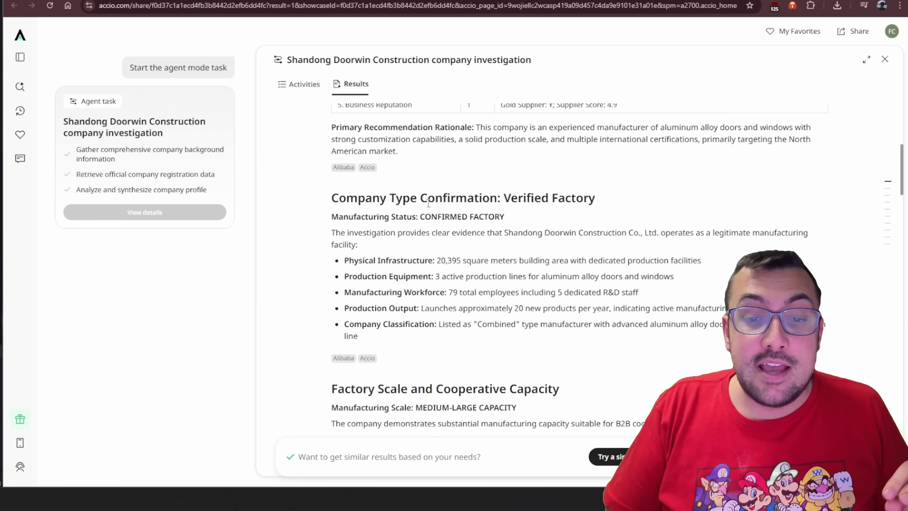
pyautogui.scroll(-3, 429, 204)
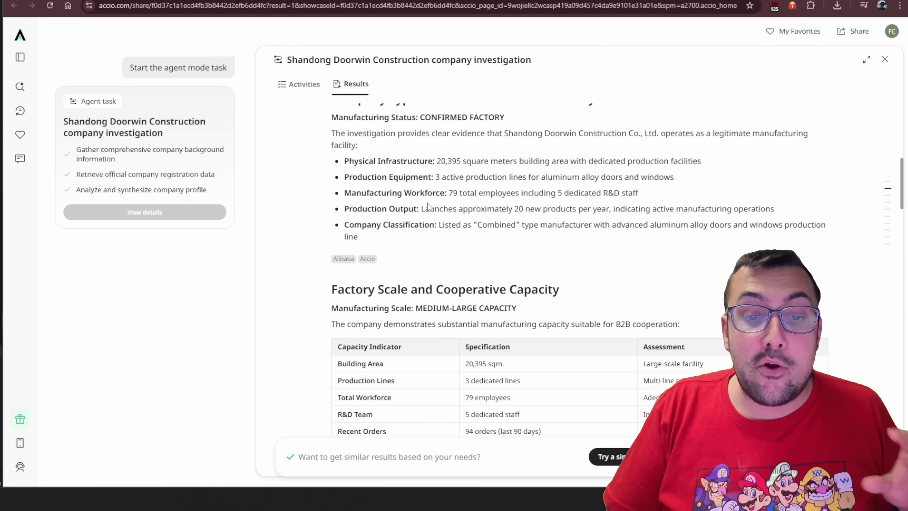
pyautogui.scroll(-3, 428, 207)
pyautogui.scroll(-1, 428, 204)
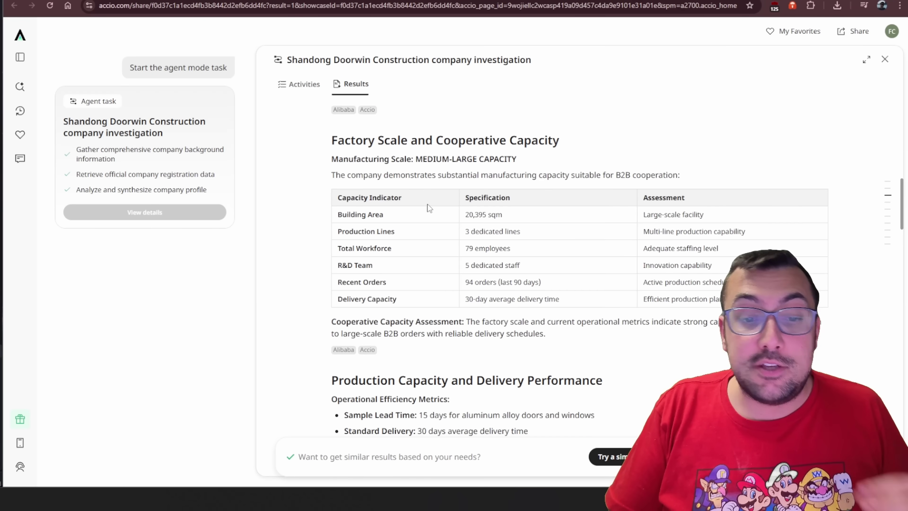
pyautogui.scroll(-1, 428, 205)
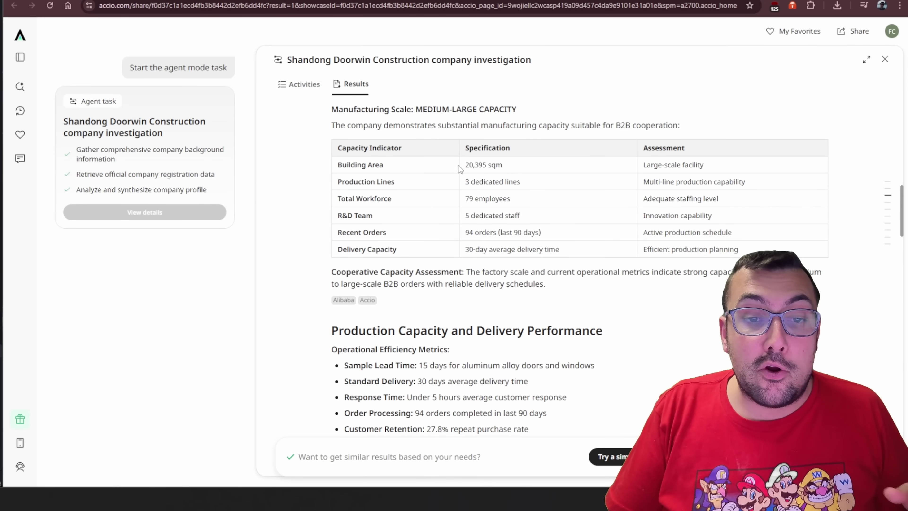
pyautogui.scroll(-10, 461, 180)
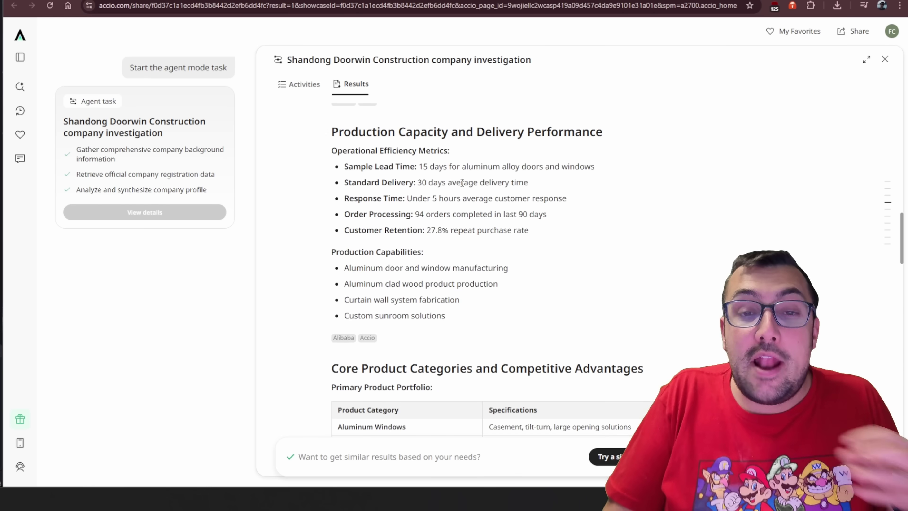
pyautogui.scroll(-2, 461, 182)
pyautogui.scroll(-11, 460, 183)
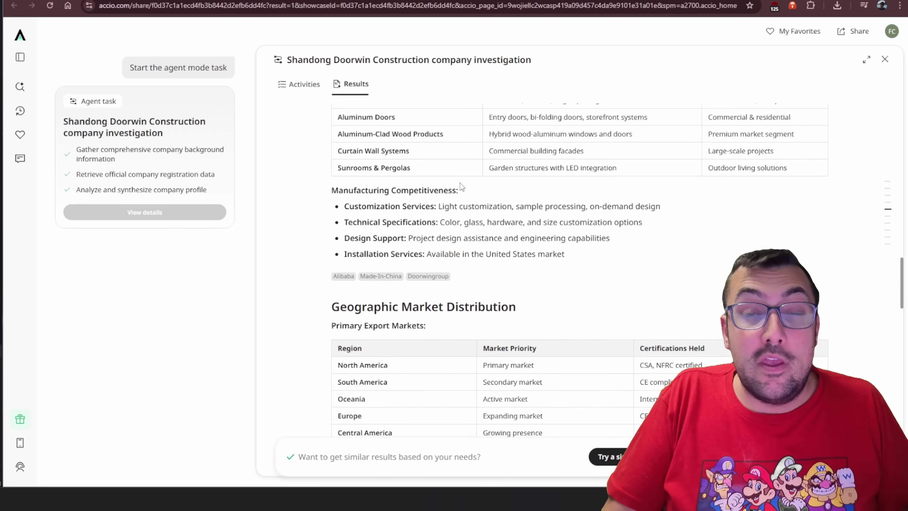
pyautogui.scroll(-4, 460, 184)
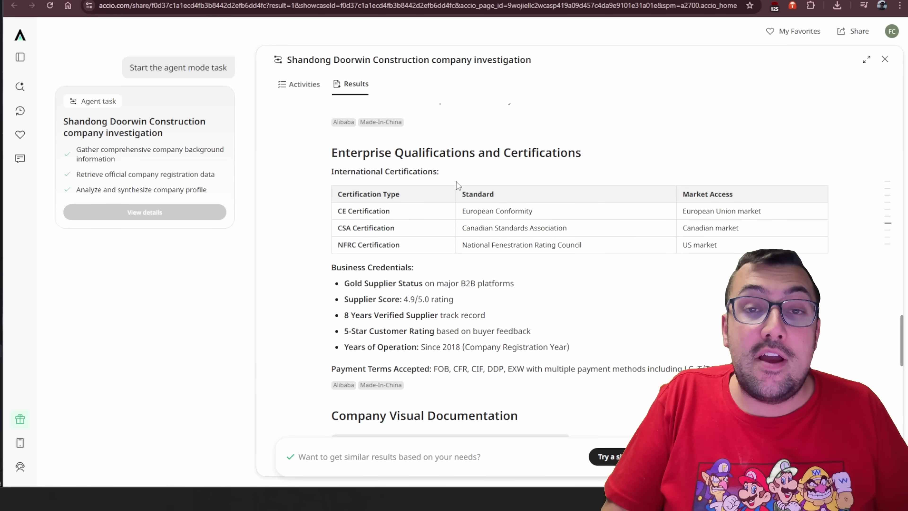
pyautogui.scroll(-7, 457, 182)
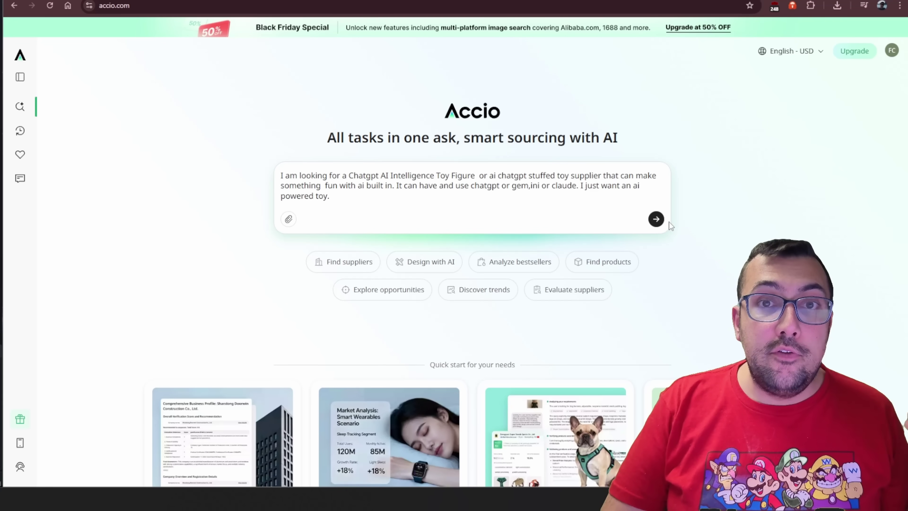
# - Submit the request for a supplier of ChatGPT-powered AI toy figures or stuffed toys
pyautogui.click(656, 220)
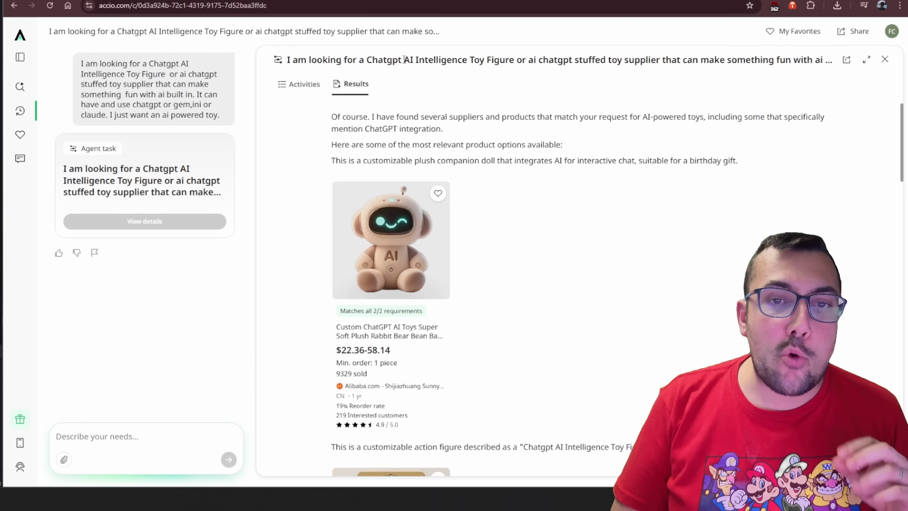
# - Highlight the AI toy request title while reviewing the ChatGPT plush toy results
pyautogui.moveTo(404, 60); pyautogui.dragTo(631, 61)
pyautogui.click(574, 89)
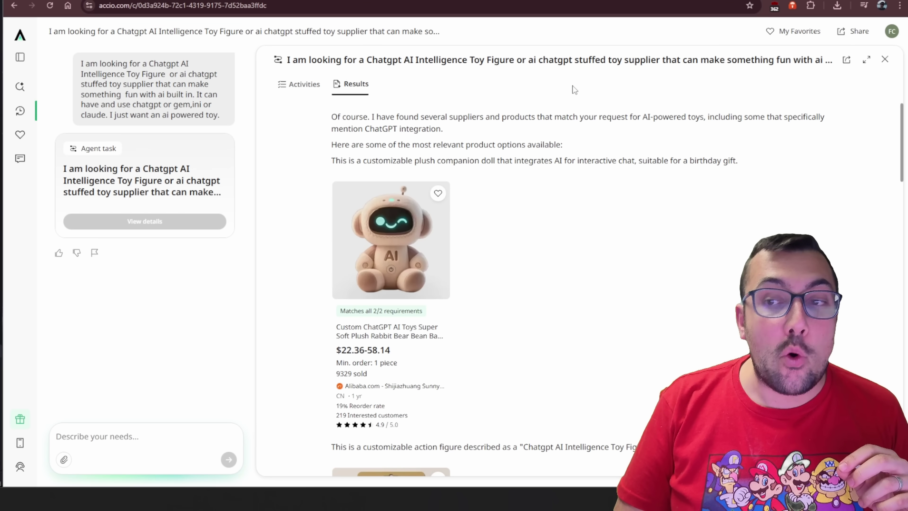
pyautogui.scroll(-2, 485, 243)
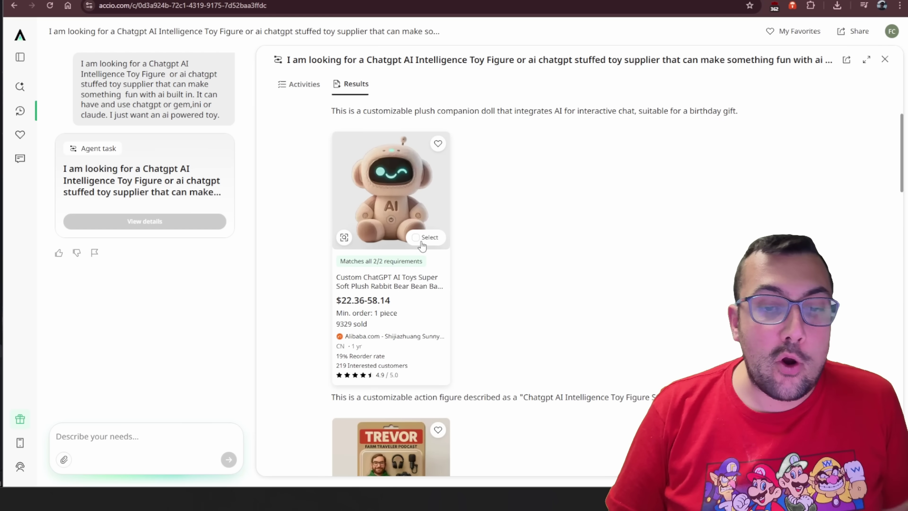
pyautogui.moveTo(442, 290)
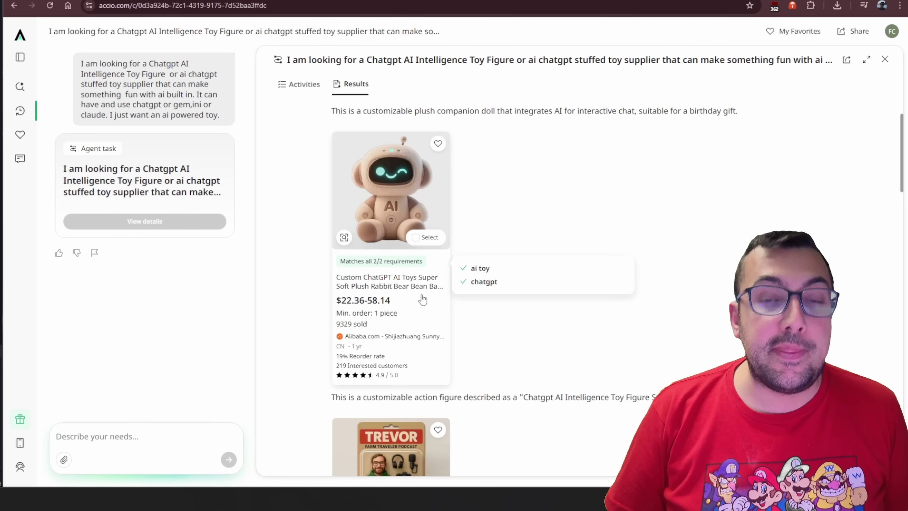
pyautogui.scroll(-10, 488, 289)
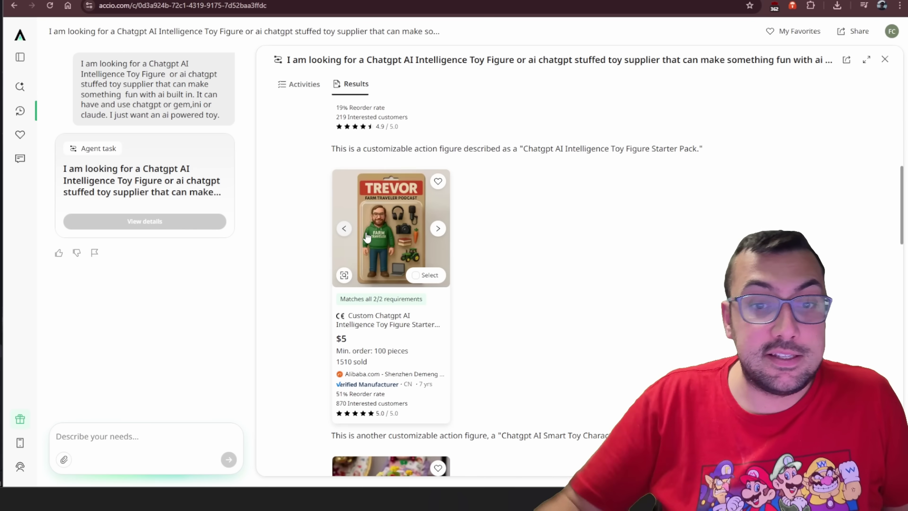
pyautogui.scroll(-5, 368, 237)
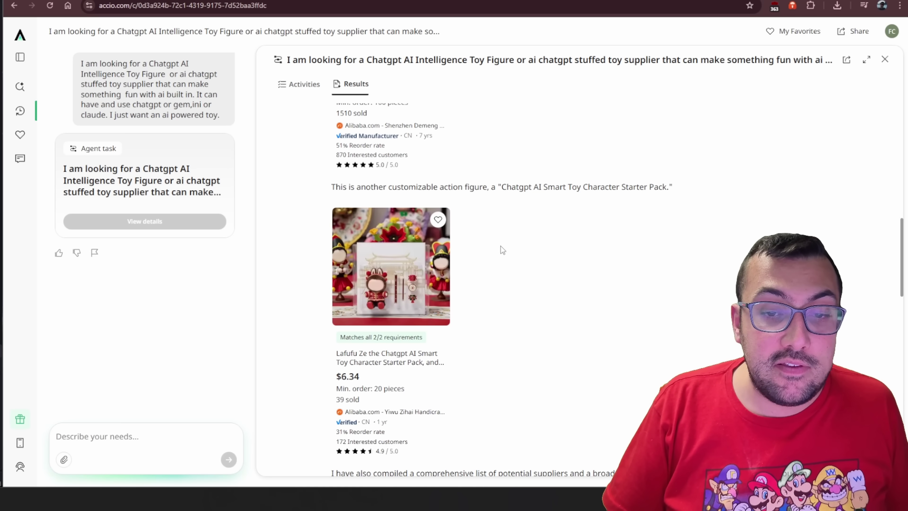
pyautogui.scroll(-7, 502, 250)
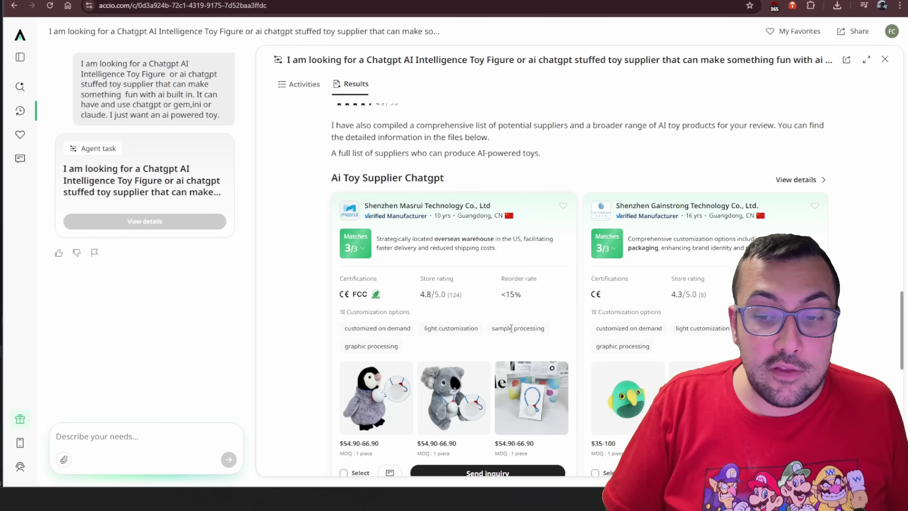
pyautogui.scroll(15, 480, 301)
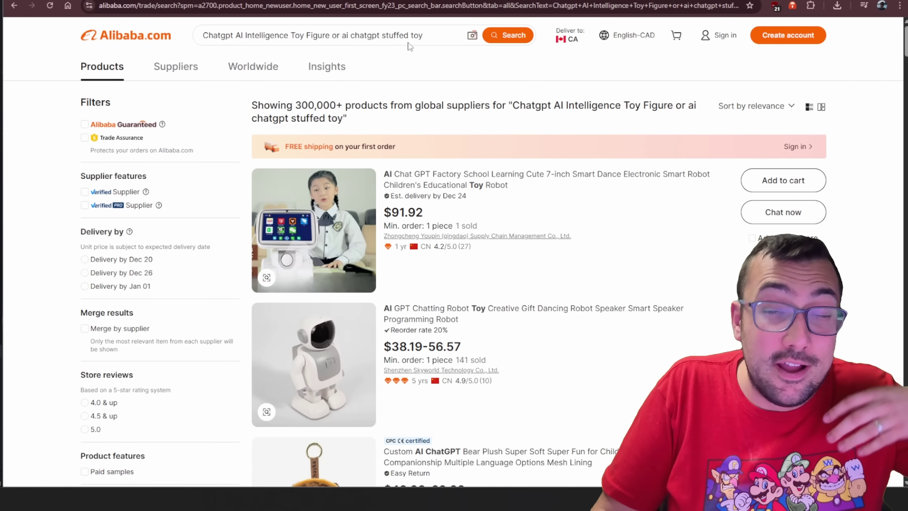
pyautogui.scroll(-5, 460, 148)
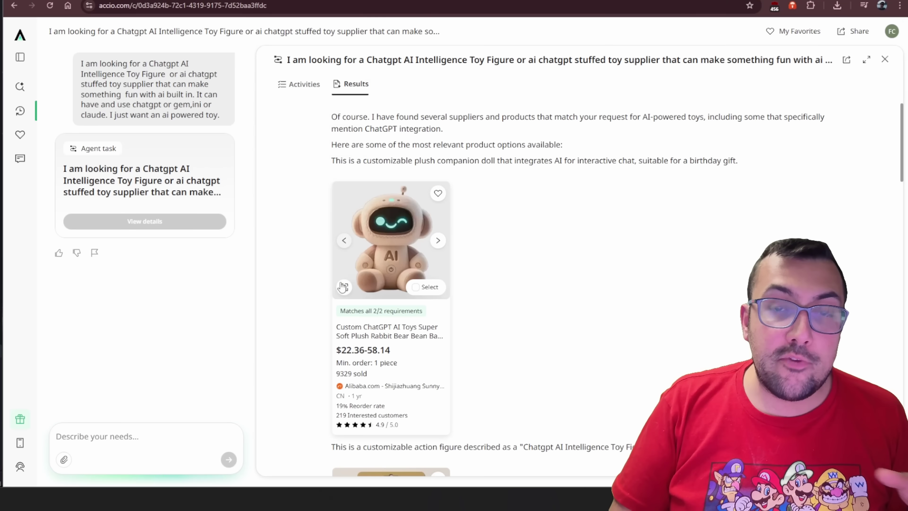
# - Show products similar to the AI plush doll and browse the Alibaba.com robot and plush toys
pyautogui.click(344, 288)
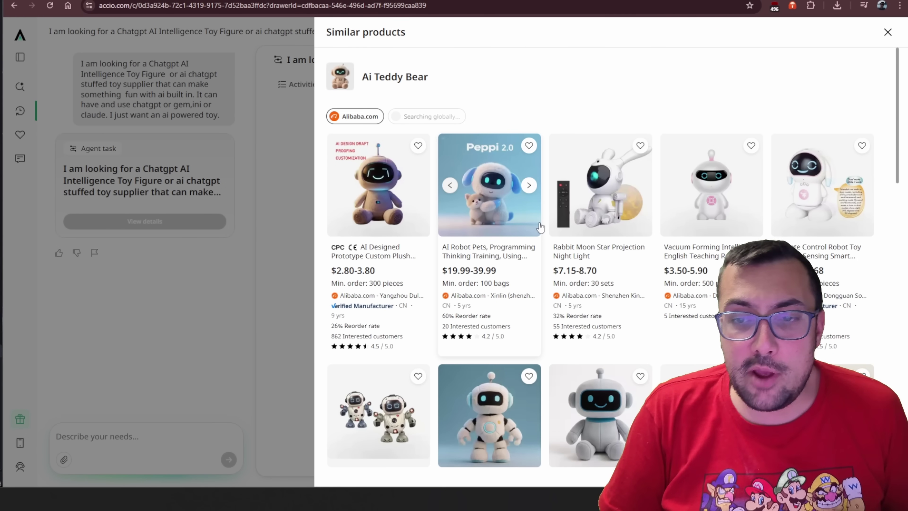
pyautogui.scroll(-1, 465, 193)
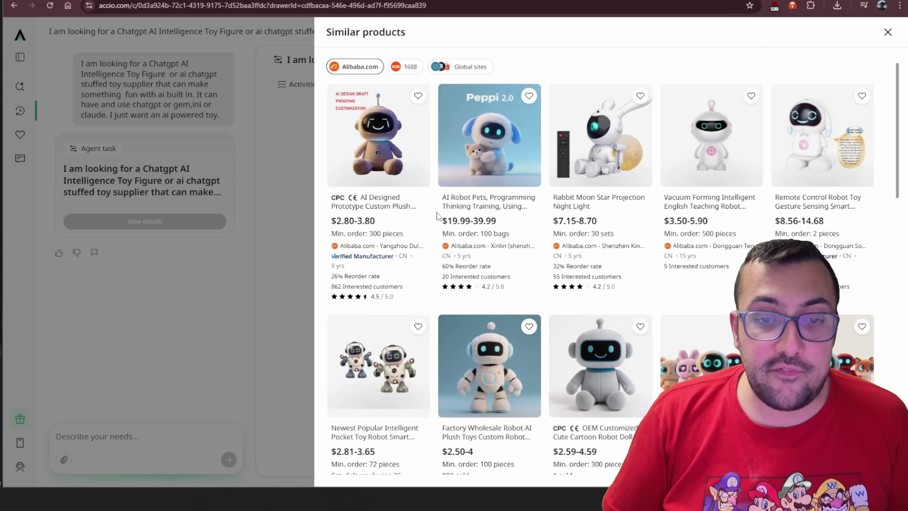
pyautogui.scroll(-1, 431, 213)
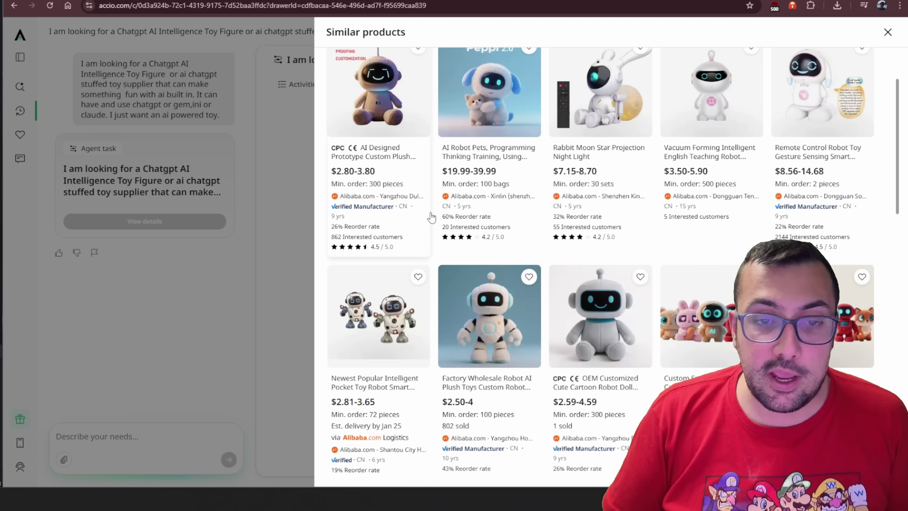
pyautogui.scroll(-3, 432, 217)
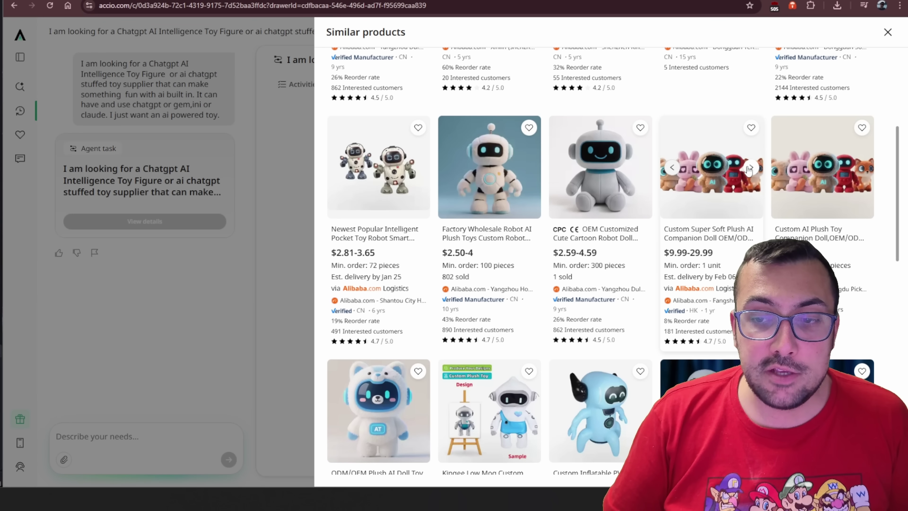
pyautogui.scroll(3, 429, 172)
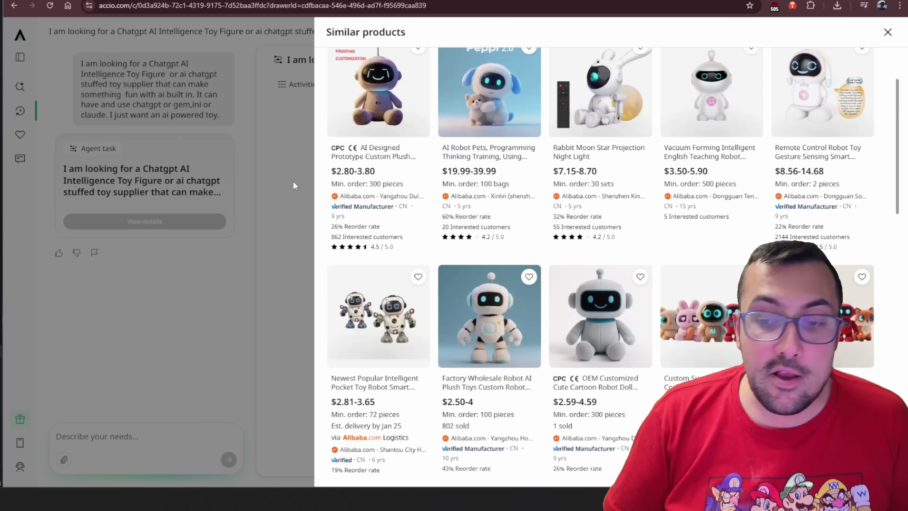
# - Select the ChatGPT plush toy and start a Sunnysprout Technology inquiry with quantity 1
pyautogui.click(888, 32)
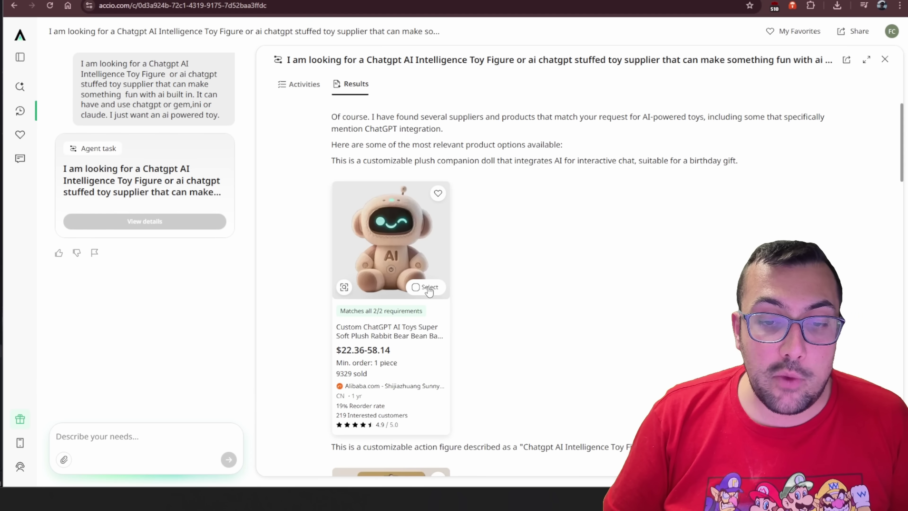
pyautogui.click(428, 288)
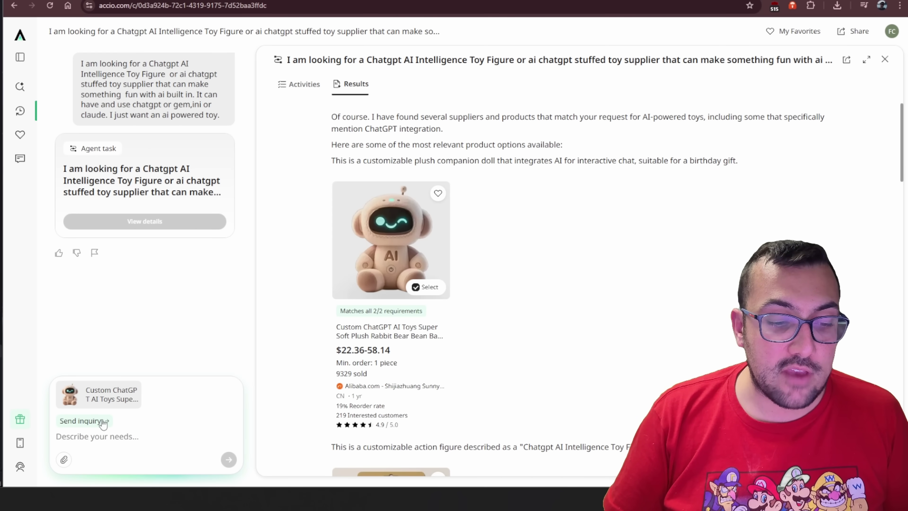
pyautogui.click(82, 421)
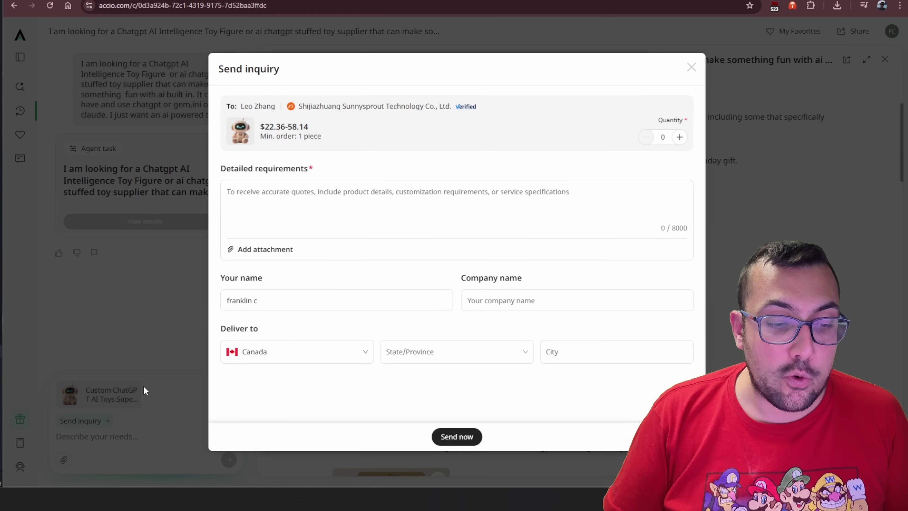
pyautogui.click(336, 202)
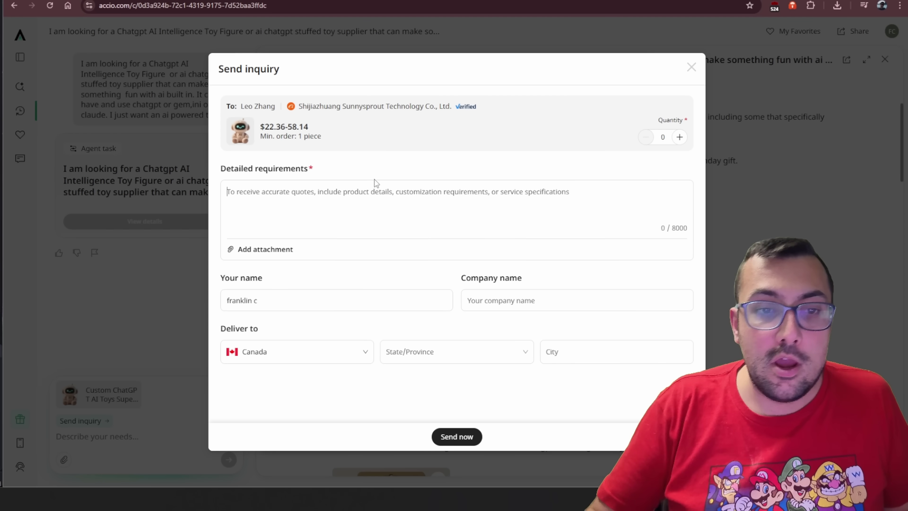
pyautogui.click(679, 137)
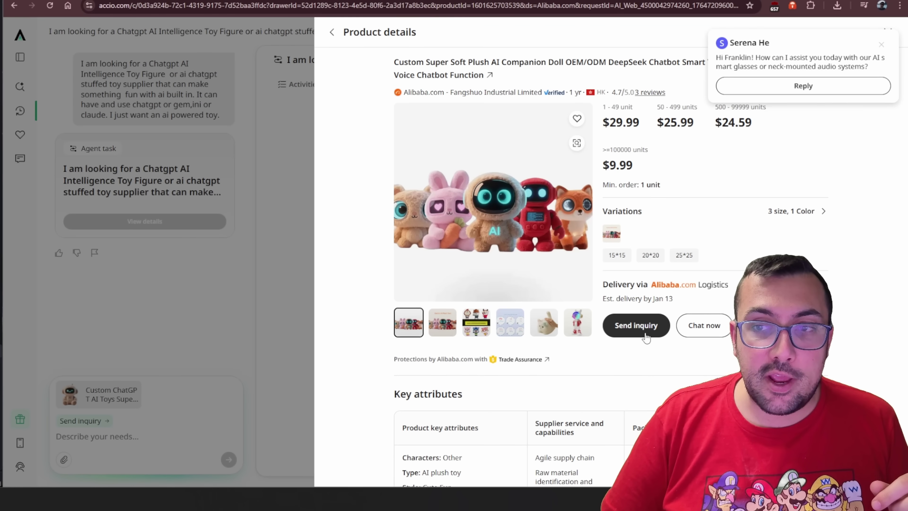
# - Open the inquiry form for Fangshuo Industrial's plush AI companion doll
pyautogui.click(637, 325)
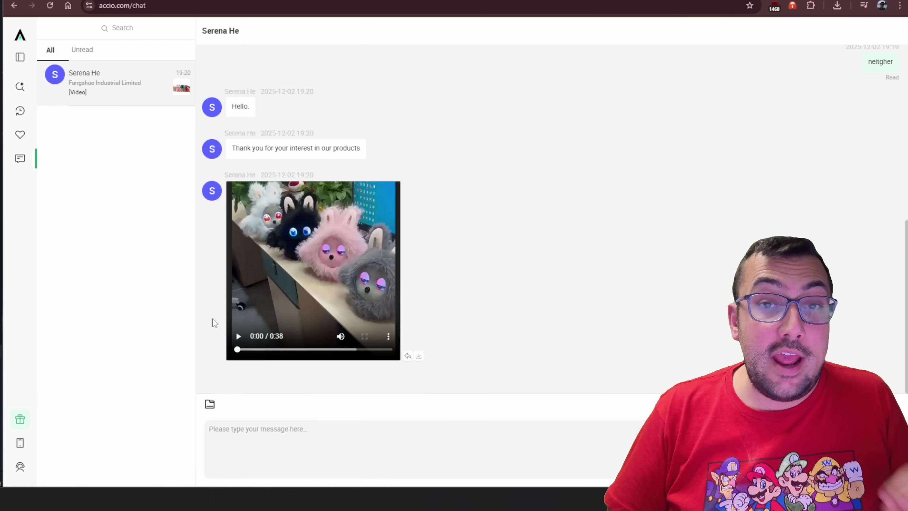
# - Play the supplier's product video in the Fangshuo Industrial chat
pyautogui.click(239, 336)
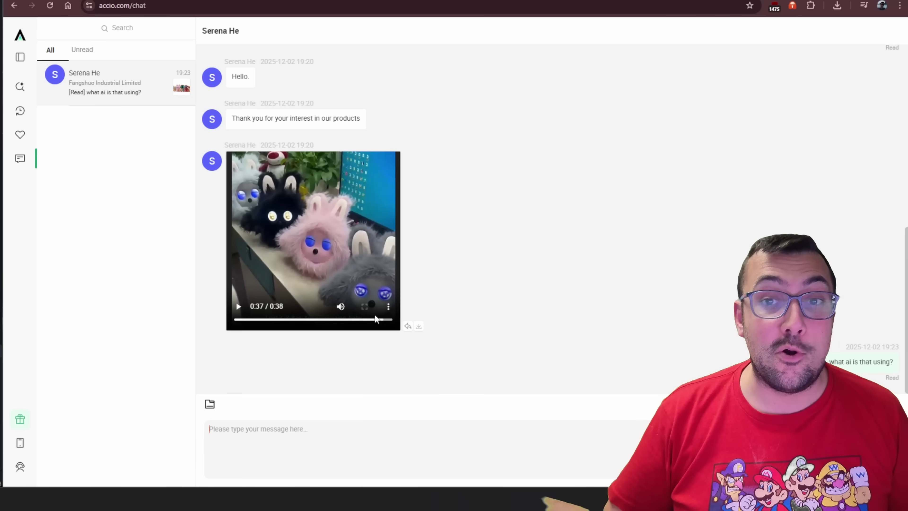
pyautogui.moveTo(34, 443)
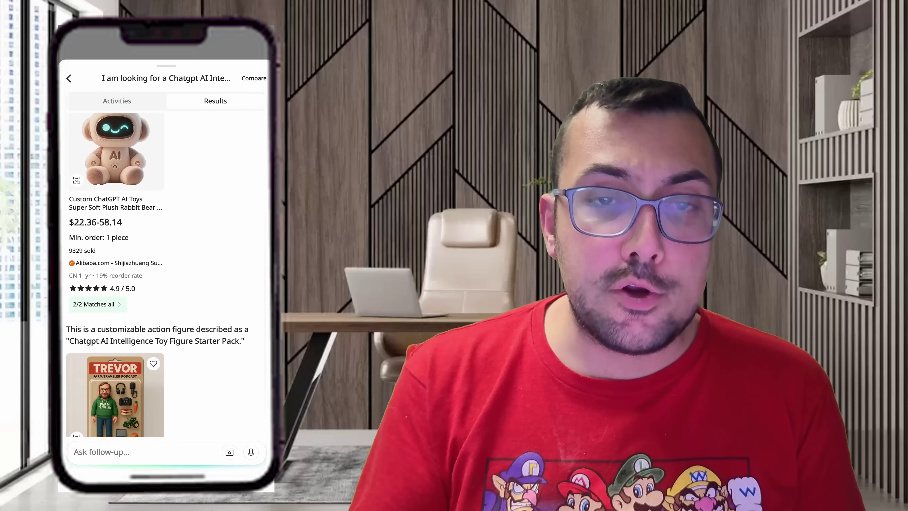
pyautogui.scroll(-3, 166, 272)
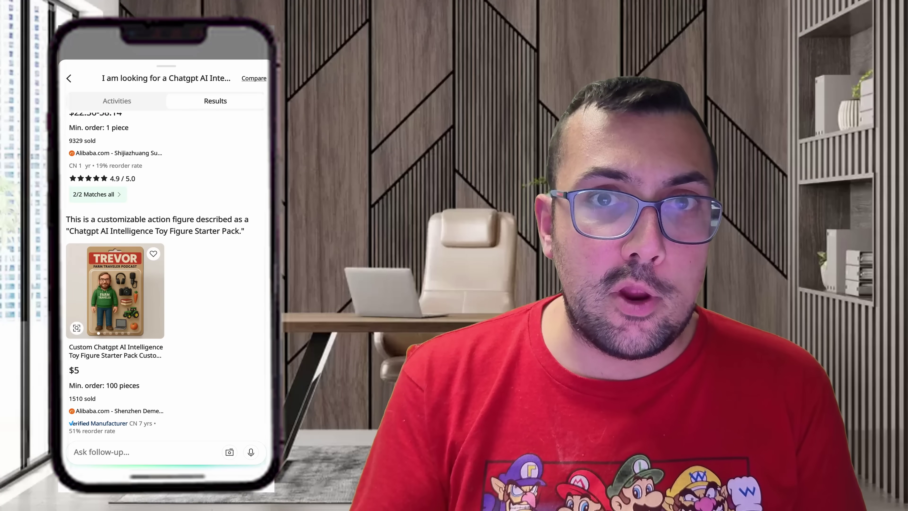
pyautogui.scroll(-5, 166, 272)
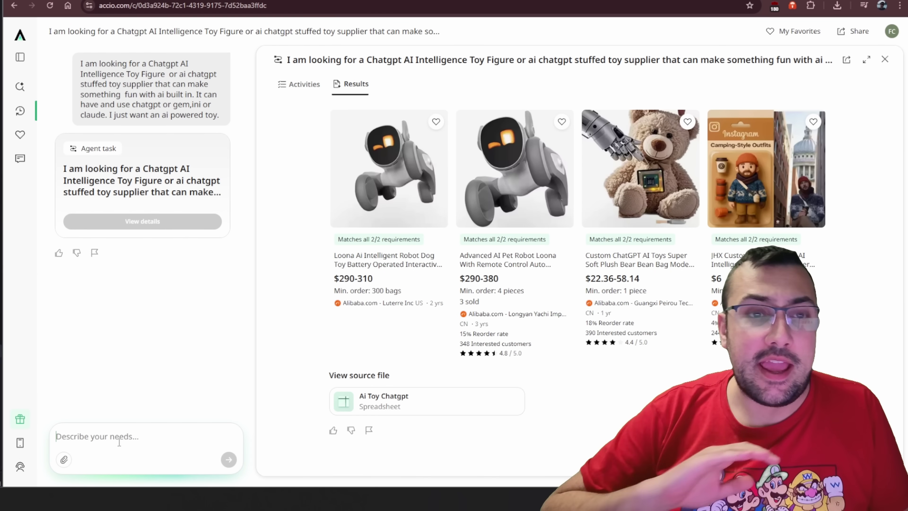
# - Submit the pasted robotic dog design prompt and start the Design AI robotic dog toys agent task
pyautogui.write('Can you please design 20 creative toys that would be a robotic dog with AI.  Make sure the design aligns with current social media trends to attract the audience effectively.')
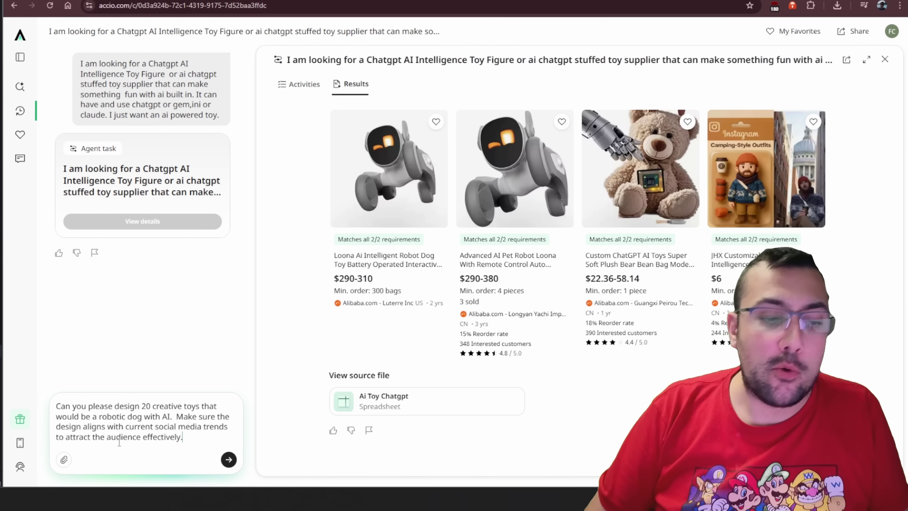
pyautogui.click(229, 461)
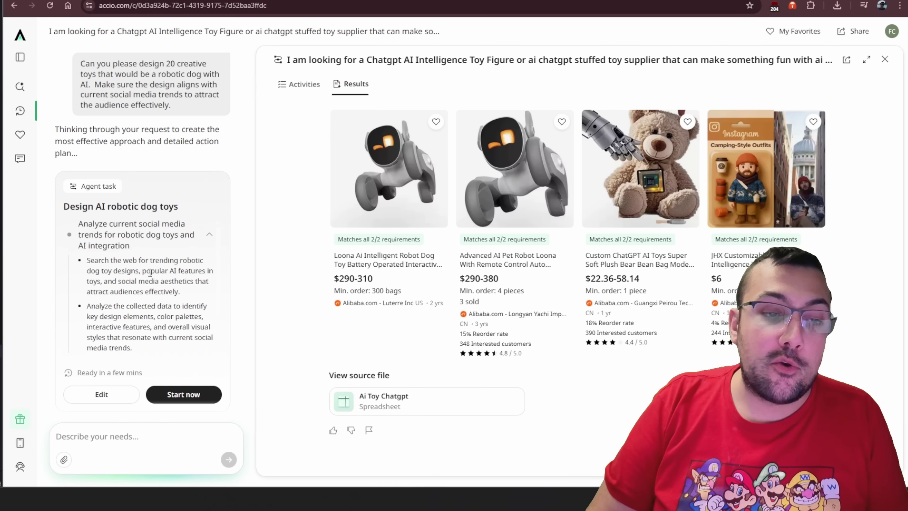
pyautogui.scroll(-2, 153, 315)
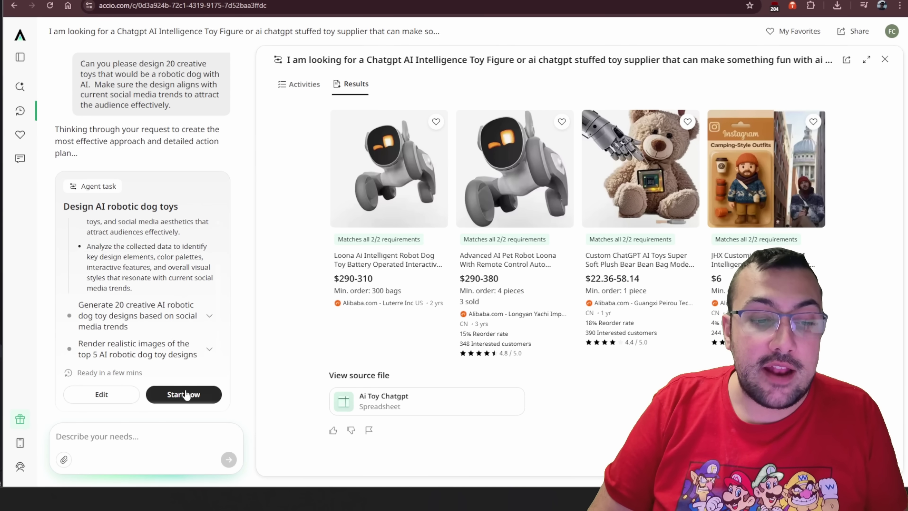
pyautogui.click(189, 395)
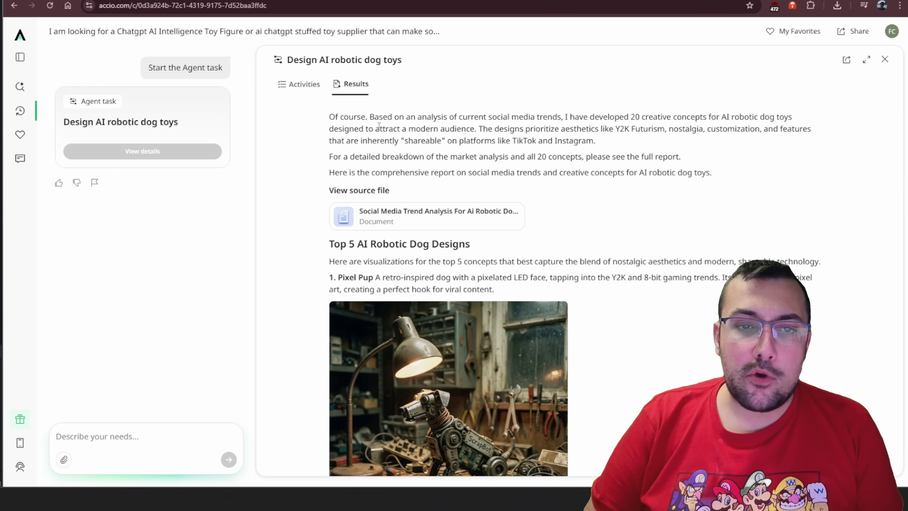
# - Select and deselect the report's opening sentence and a heading in the results
pyautogui.moveTo(369, 117); pyautogui.dragTo(538, 133)
pyautogui.click(538, 135)
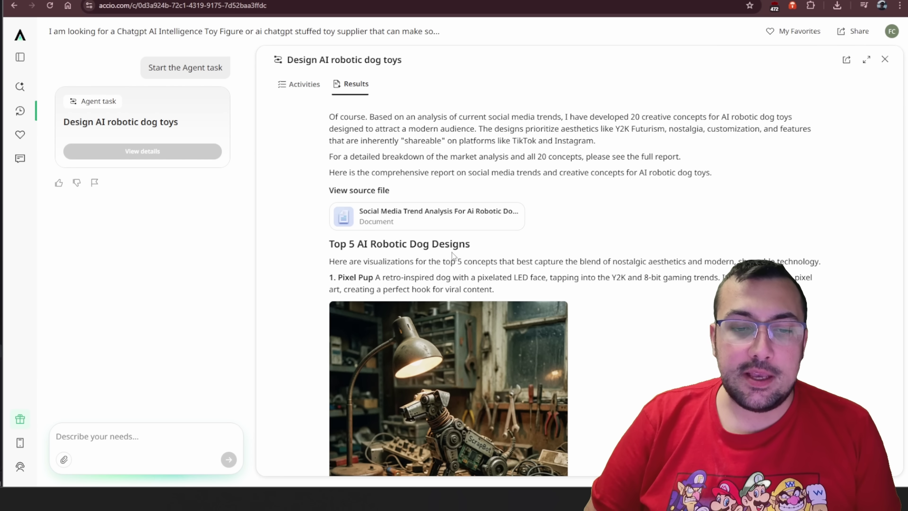
pyautogui.moveTo(339, 238); pyautogui.dragTo(471, 246)
pyautogui.click(476, 252)
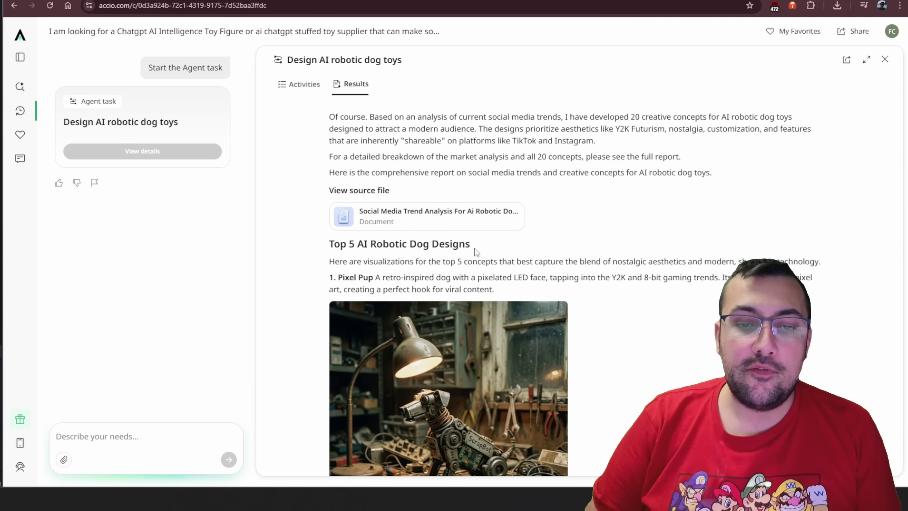
# - Open the Social Media Trend Analysis report and scroll through its analysis and concept table
pyautogui.click(461, 227)
pyautogui.scroll(-15, 491, 236)
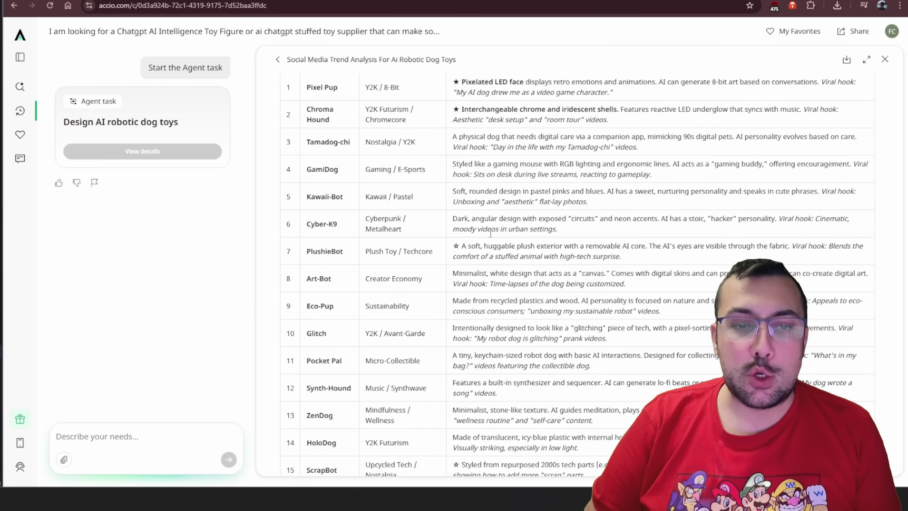
pyautogui.scroll(14, 490, 236)
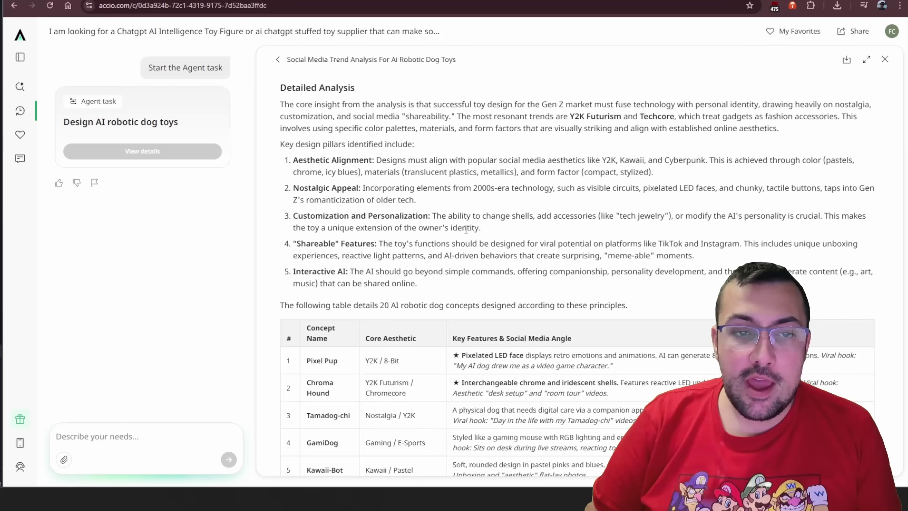
pyautogui.scroll(-1, 401, 333)
pyautogui.scroll(-12, 400, 333)
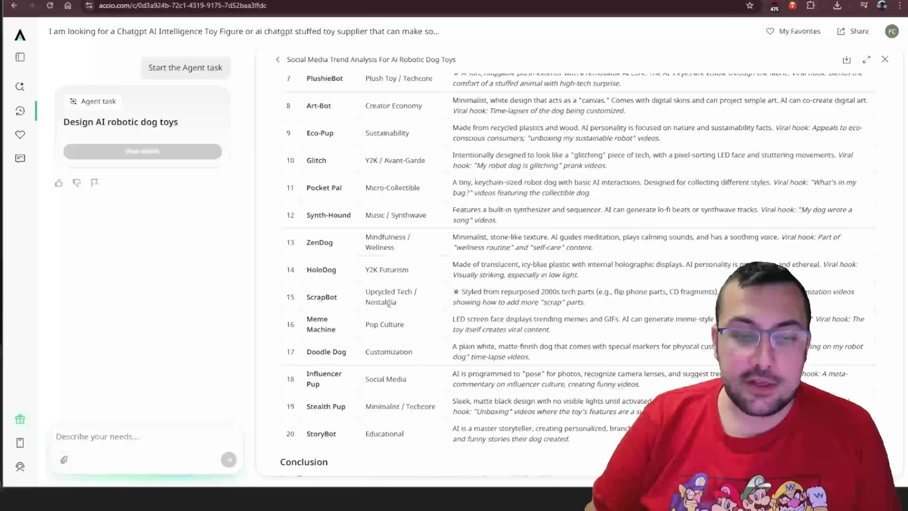
pyautogui.scroll(8, 310, 132)
pyautogui.scroll(7, 310, 133)
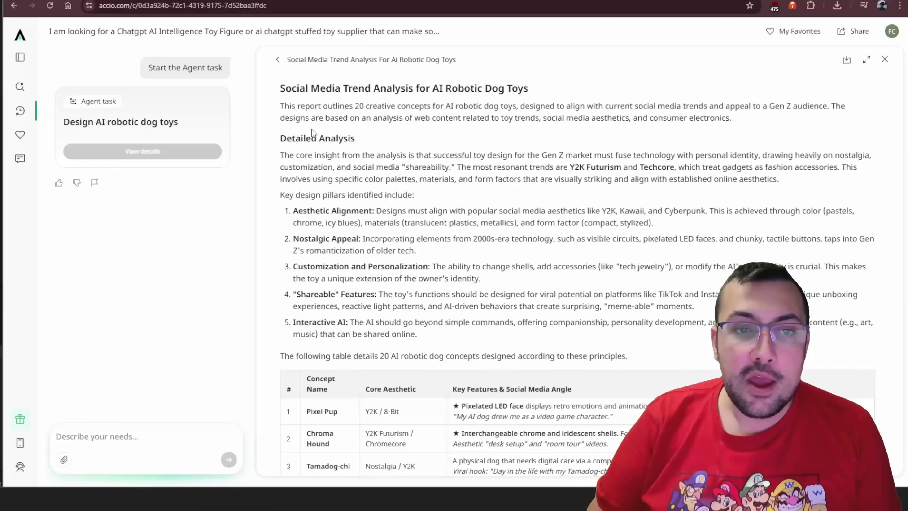
# - Close the report and scroll through the robotic dog design concept images in the results
pyautogui.press('Escape')
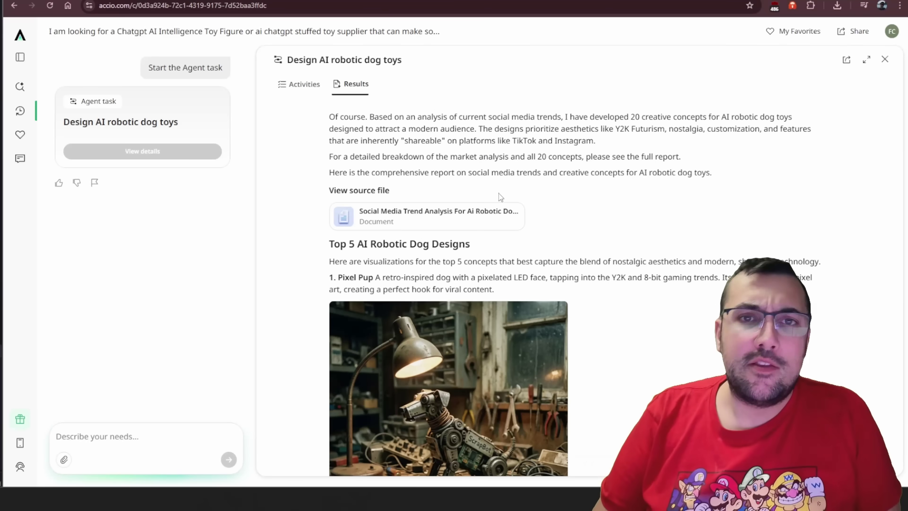
pyautogui.scroll(-4, 591, 197)
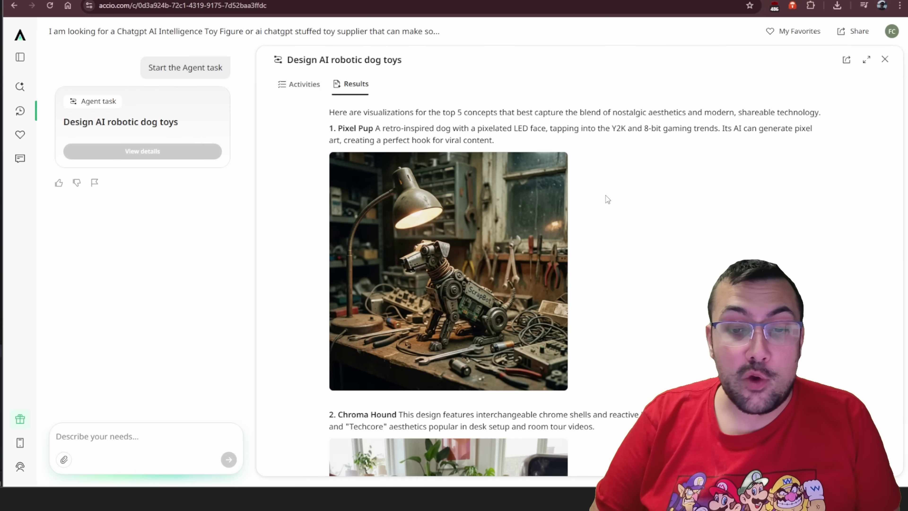
pyautogui.scroll(-6, 605, 195)
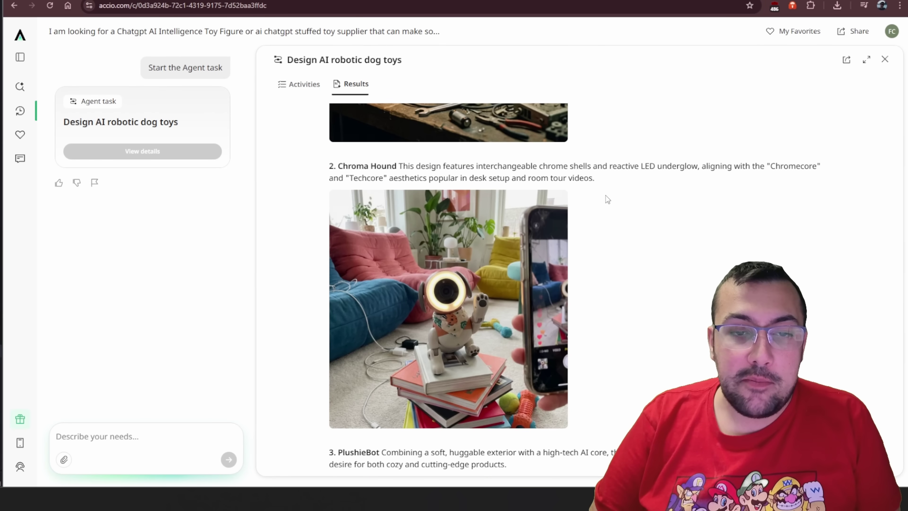
pyautogui.scroll(-8, 606, 196)
pyautogui.scroll(-14, 606, 195)
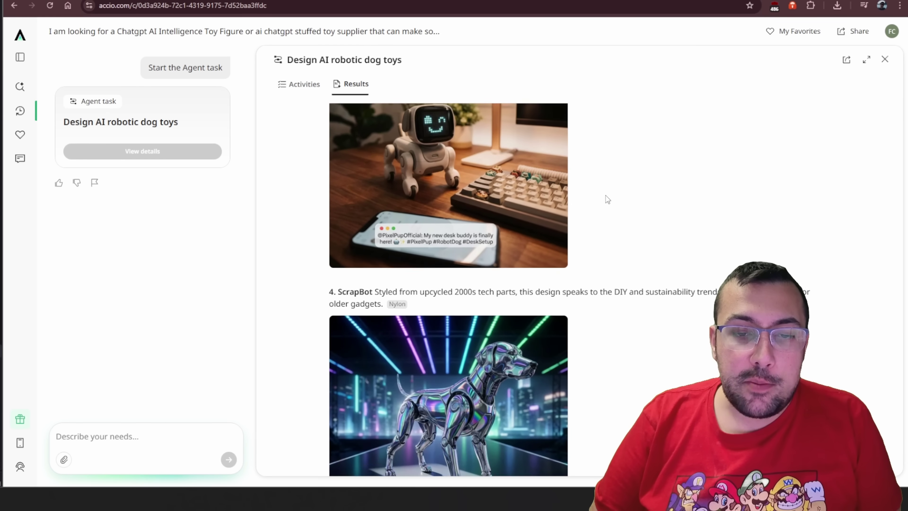
pyautogui.scroll(-18, 607, 195)
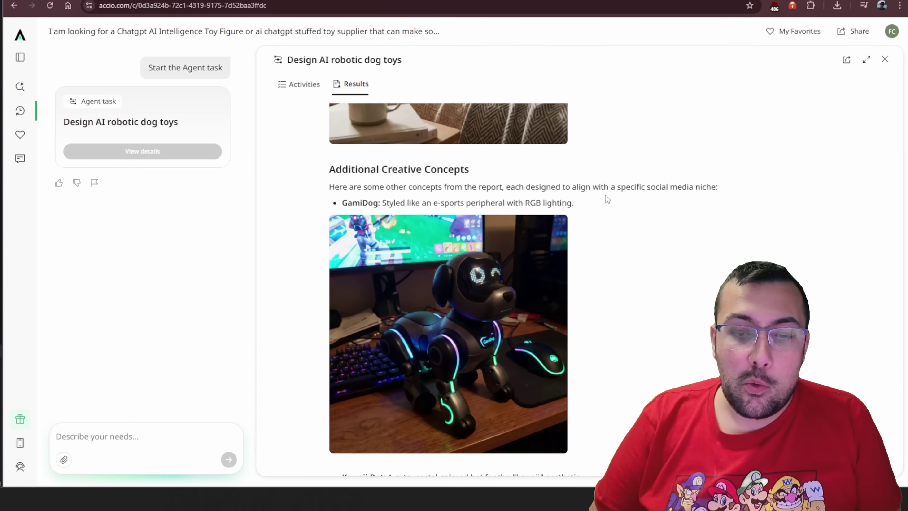
pyautogui.scroll(-10, 607, 199)
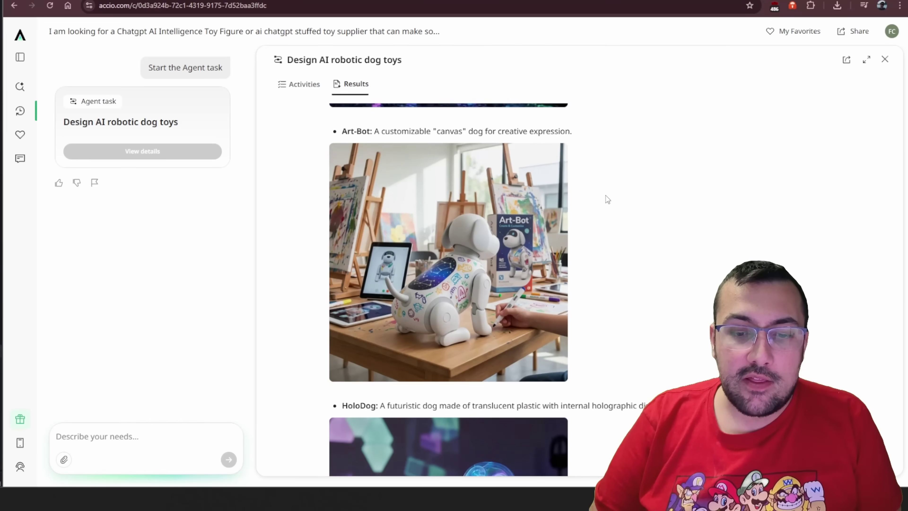
pyautogui.scroll(15, 607, 199)
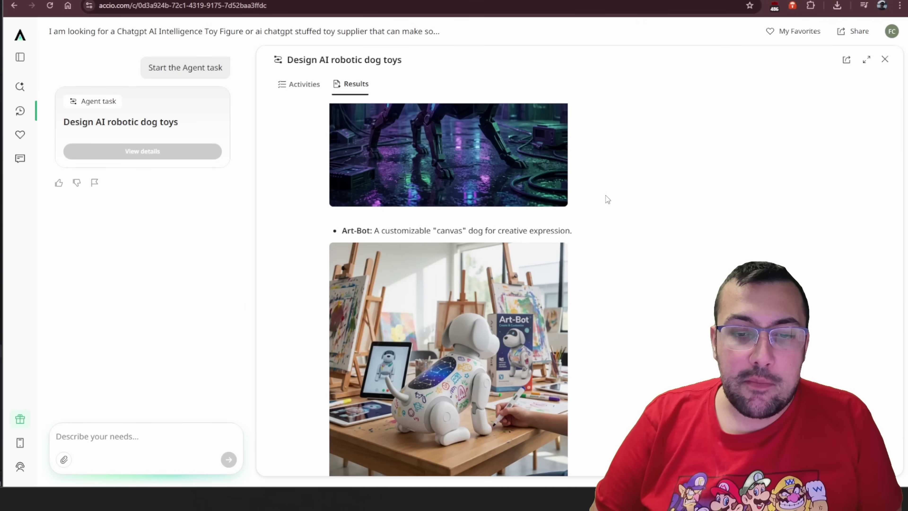
pyautogui.scroll(8, 607, 195)
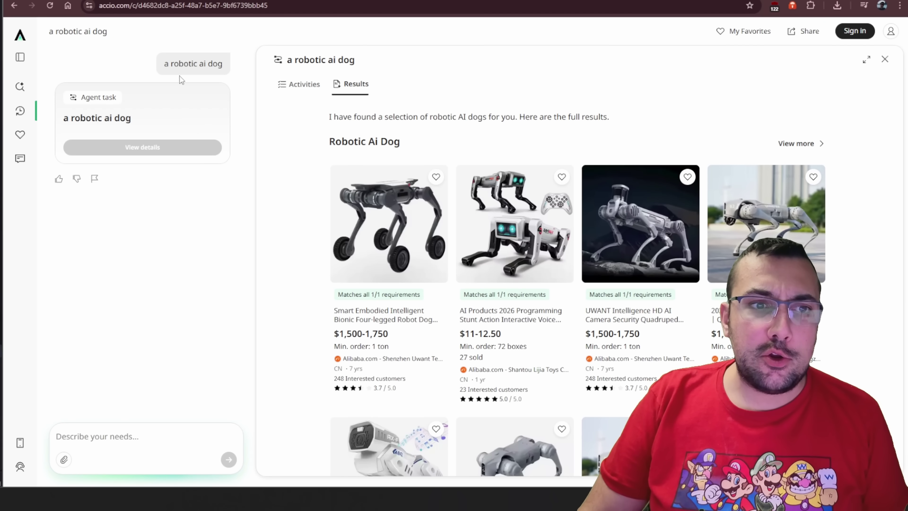
# - Open and review the Robotic Ai Dog product spreadsheet
pyautogui.scroll(-8, 525, 245)
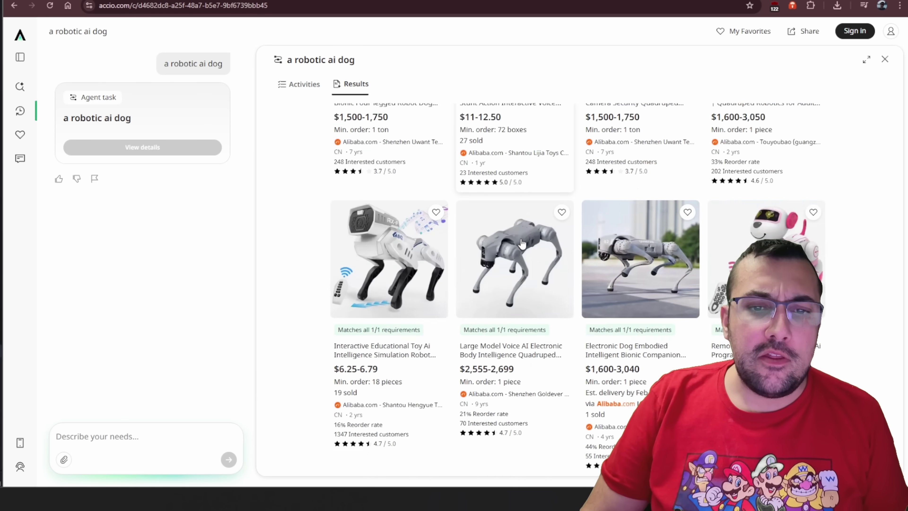
pyautogui.scroll(7, 500, 245)
pyautogui.scroll(-8, 500, 245)
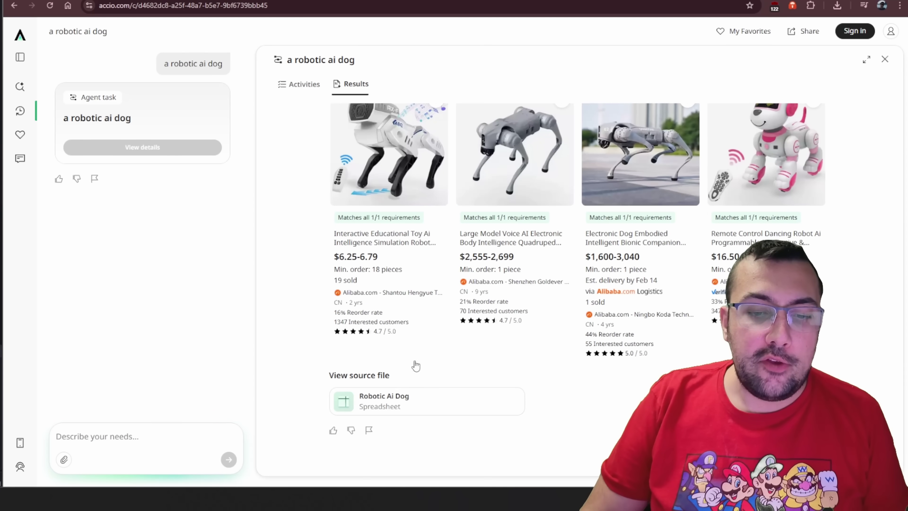
pyautogui.click(406, 411)
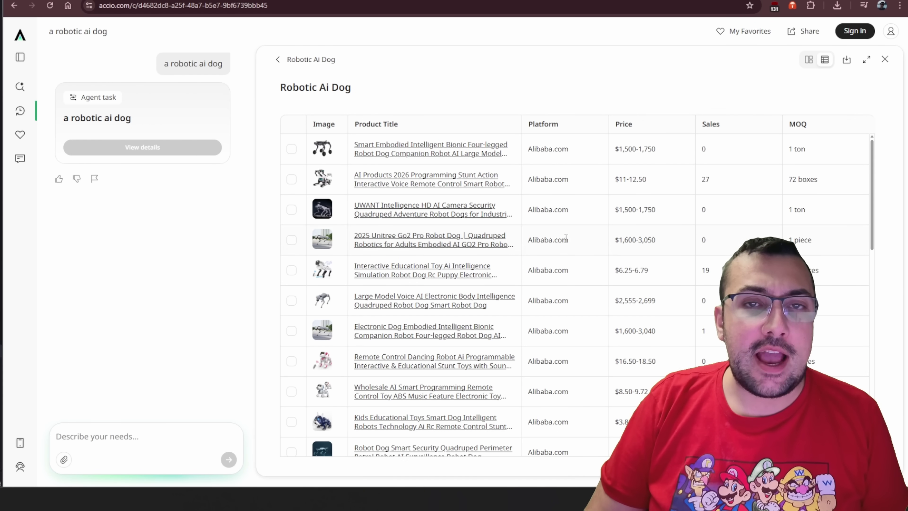
pyautogui.scroll(-10, 614, 254)
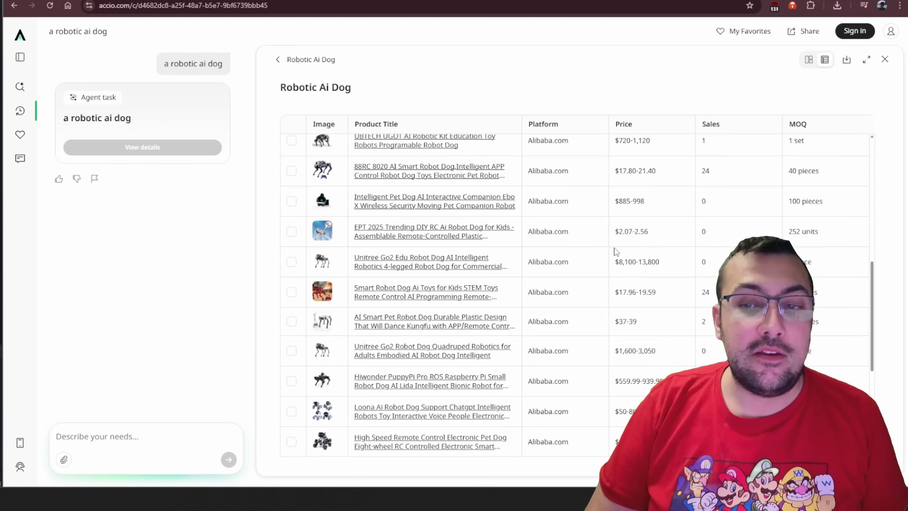
pyautogui.scroll(10, 590, 279)
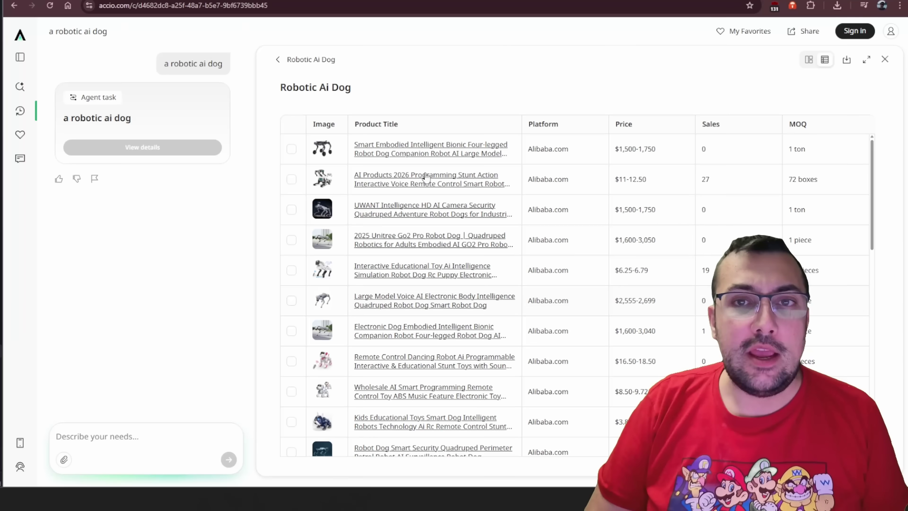
# - Close the spreadsheet and find products similar to the pink dancing robot dog
pyautogui.click(278, 60)
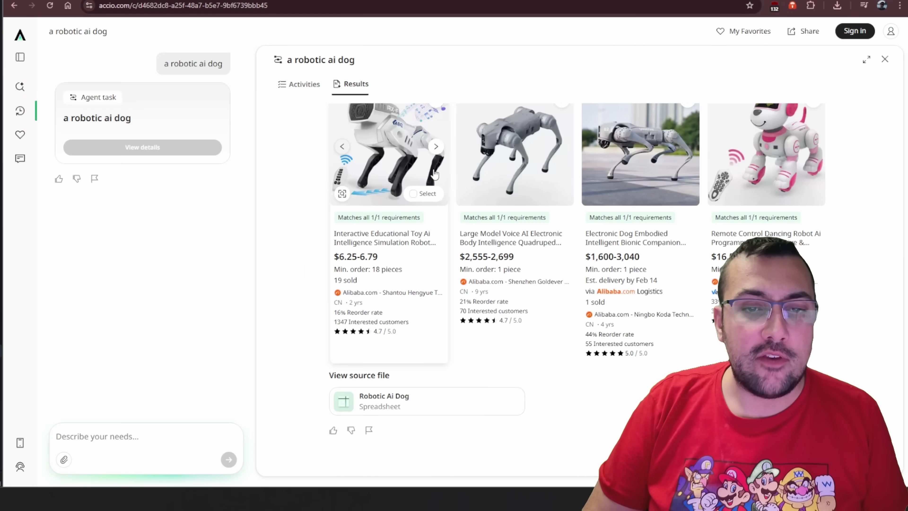
pyautogui.scroll(-6, 541, 276)
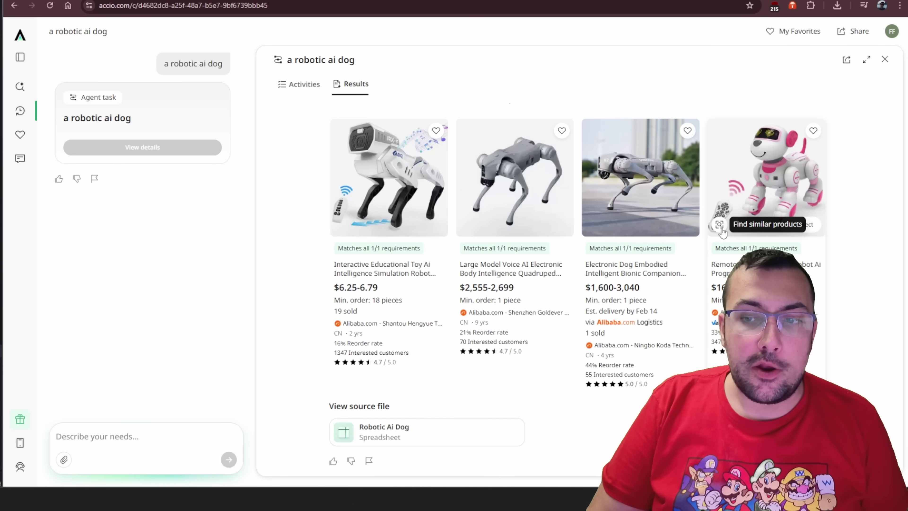
pyautogui.click(720, 226)
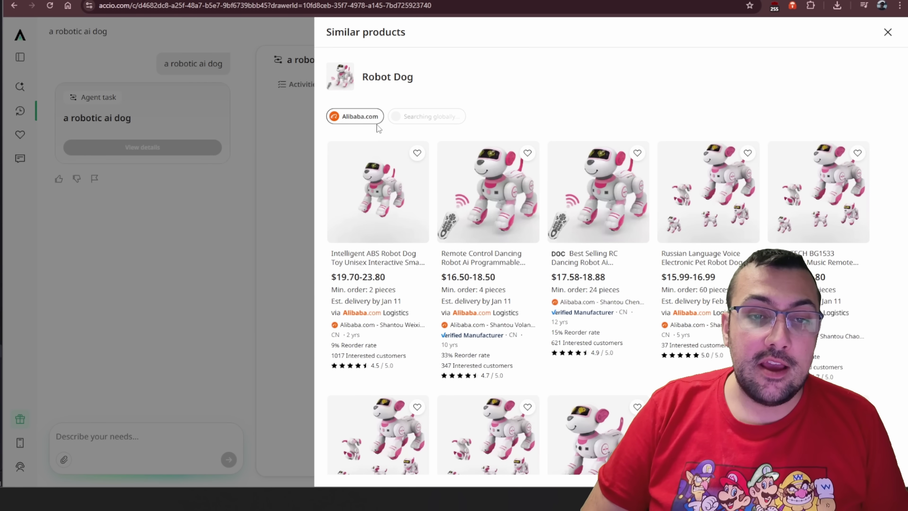
# - Scroll through the Alibaba.com similar robot dog listings and back to the top
pyautogui.scroll(-10, 444, 222)
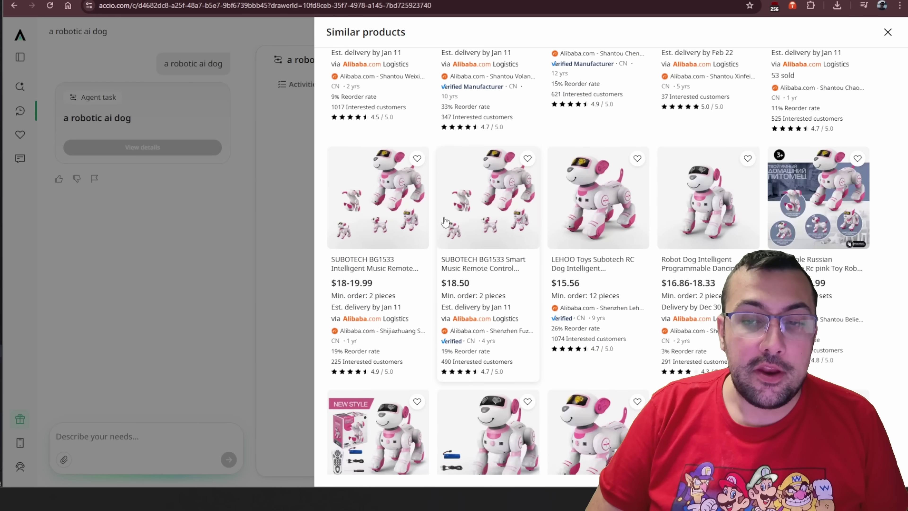
pyautogui.scroll(-15, 445, 222)
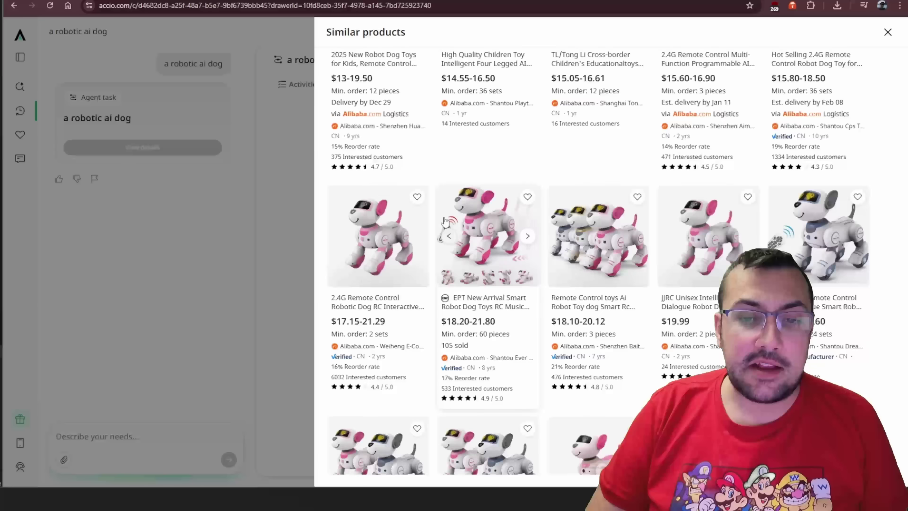
pyautogui.scroll(-10, 444, 222)
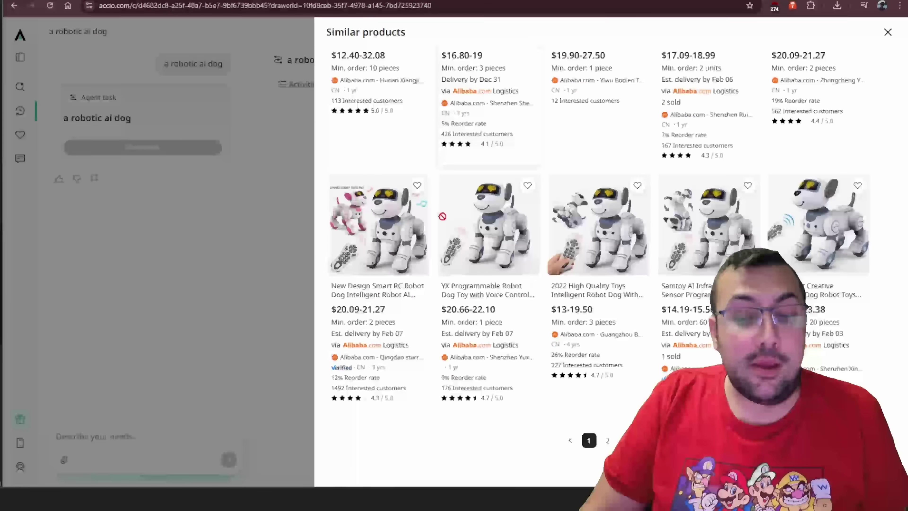
pyautogui.scroll(15, 445, 222)
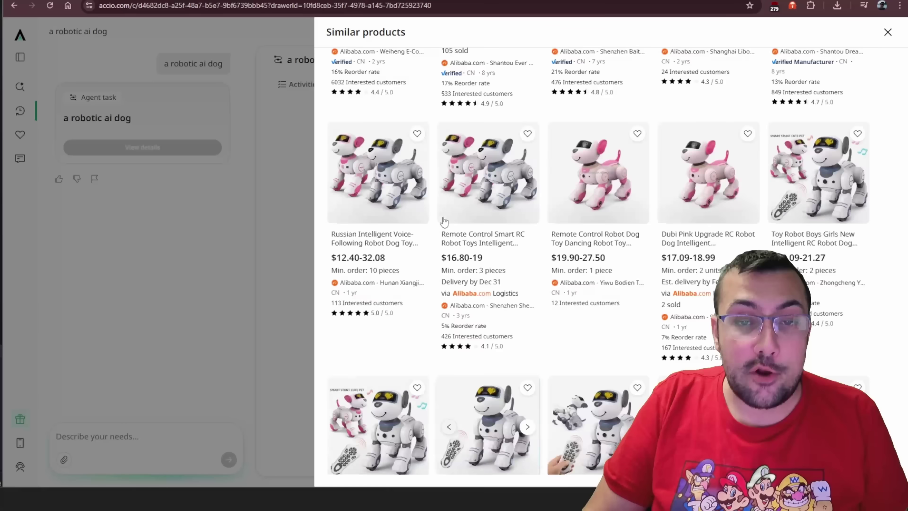
pyautogui.scroll(15, 444, 220)
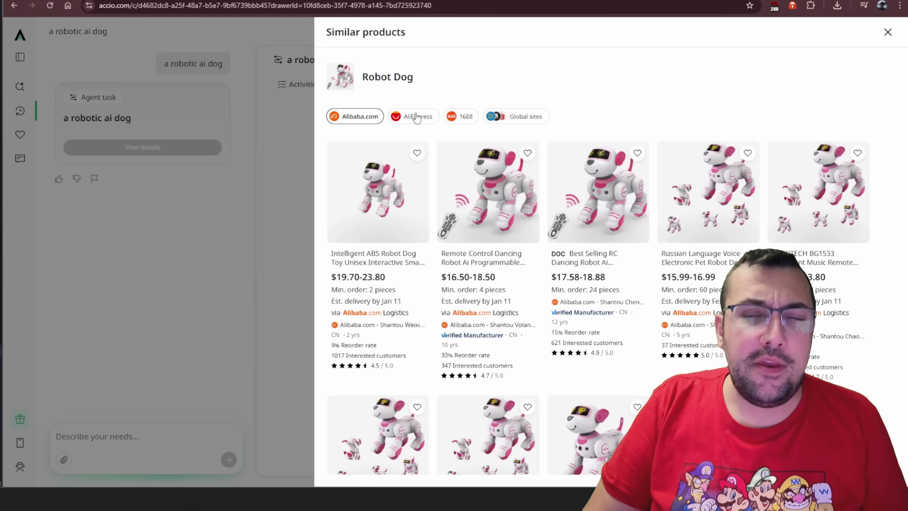
# - Compare similar robot dog listings from AliExpress, 1688 and Global sites
pyautogui.click(414, 121)
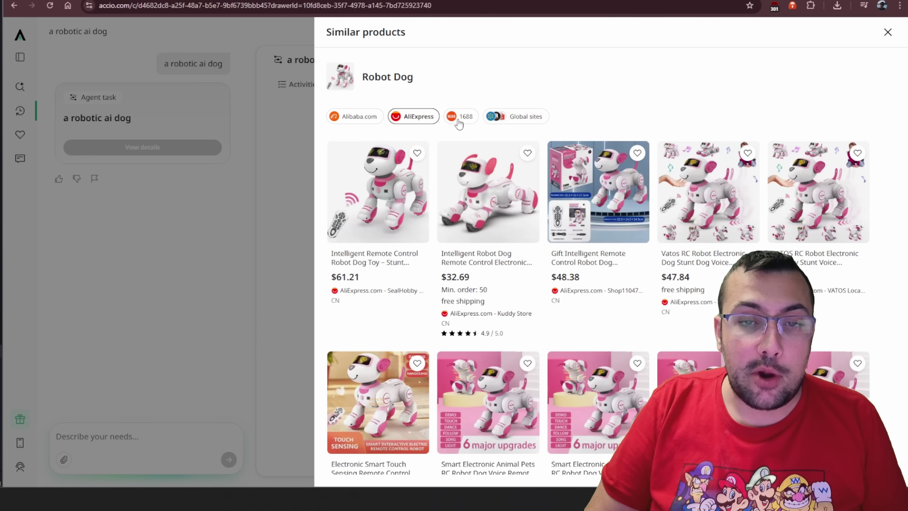
pyautogui.click(459, 122)
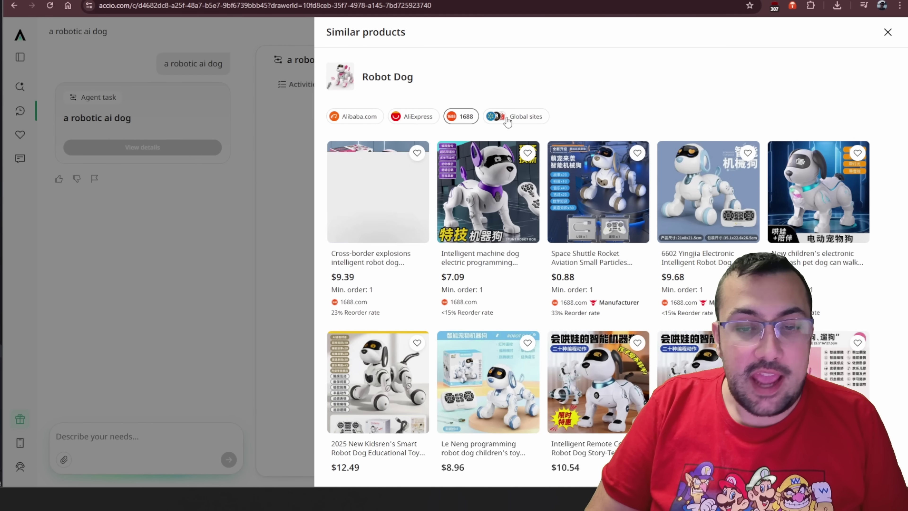
pyautogui.click(515, 118)
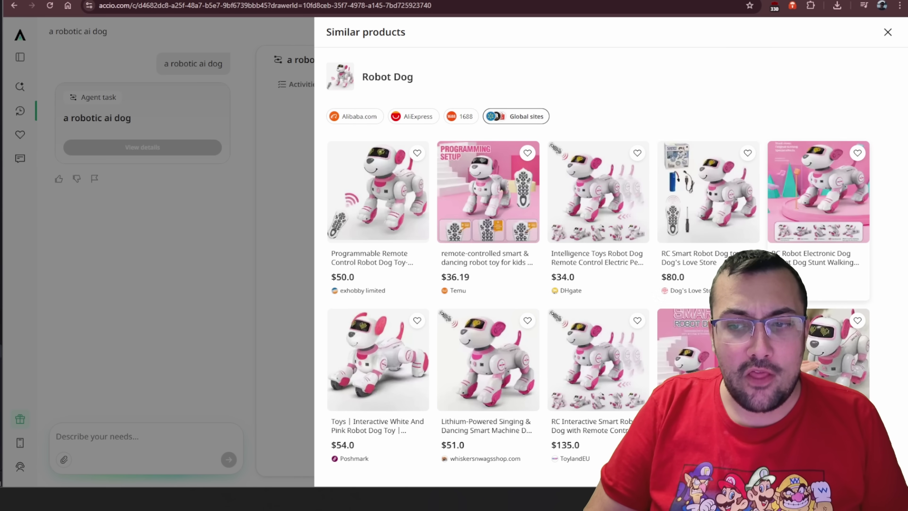
pyautogui.scroll(-5, 638, 274)
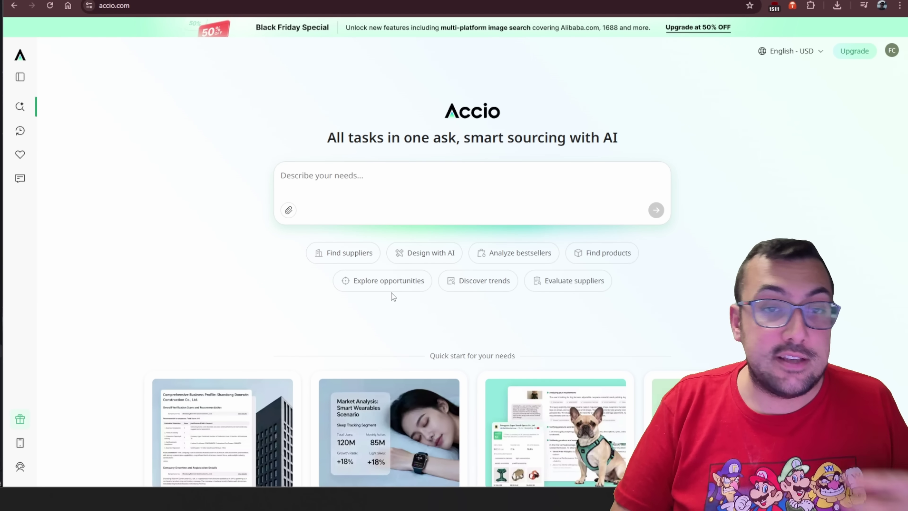
# - Start an Explore opportunities chat and select the first example smart sleep aid request
pyautogui.click(388, 281)
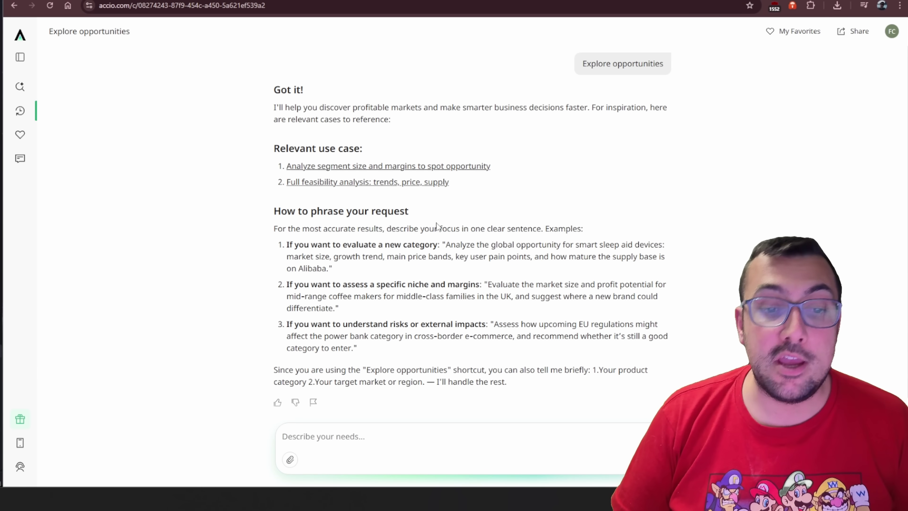
pyautogui.scroll(-1, 437, 225)
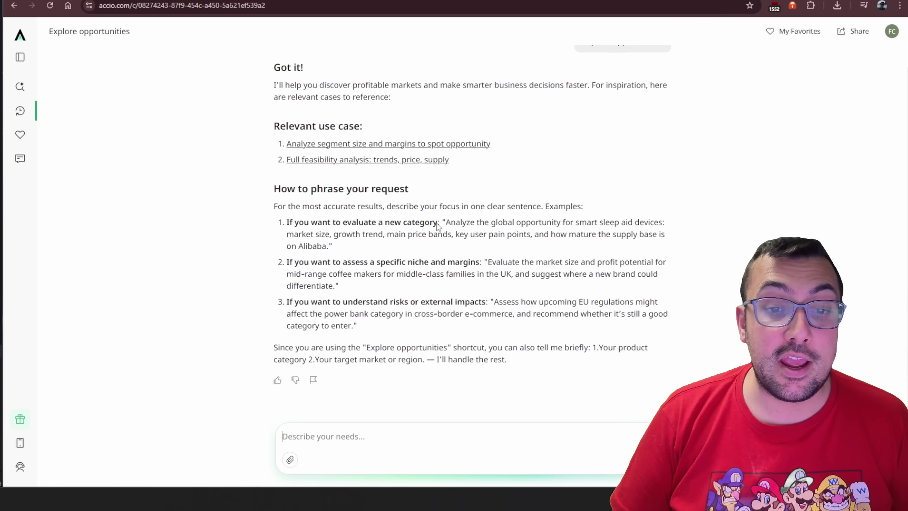
pyautogui.moveTo(289, 220); pyautogui.dragTo(400, 244)
pyautogui.hotkey('ctrl', 'c')
pyautogui.click(443, 222)
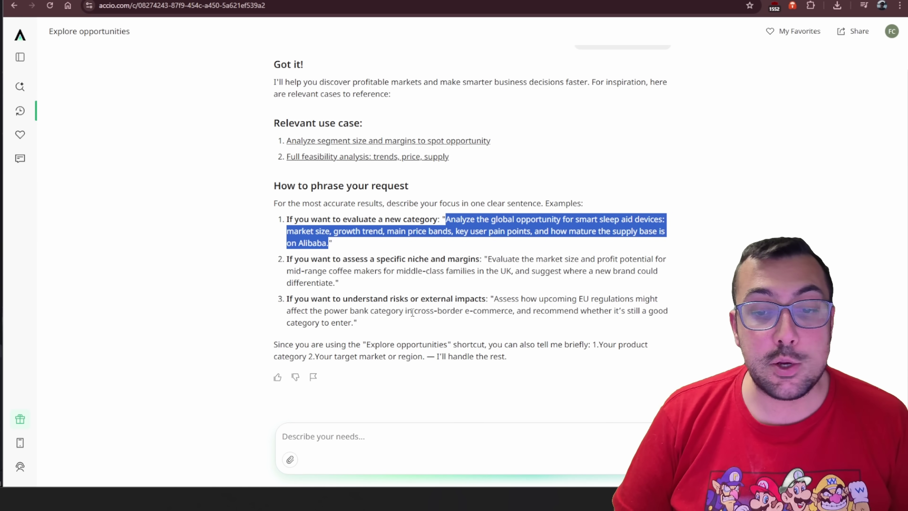
# - Paste the smart sleep aid example request into the message box and send it
pyautogui.click(407, 435)
pyautogui.hotkey('ctrl', 'v')
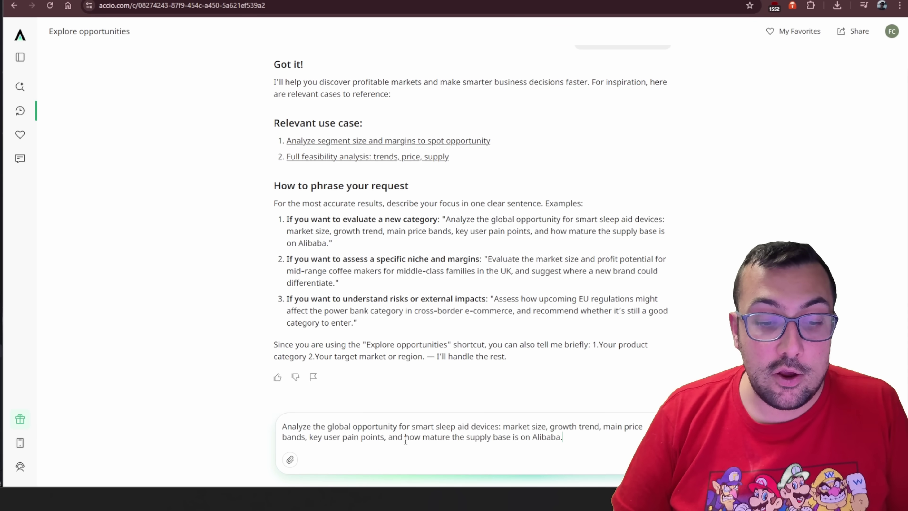
pyautogui.press('Return')
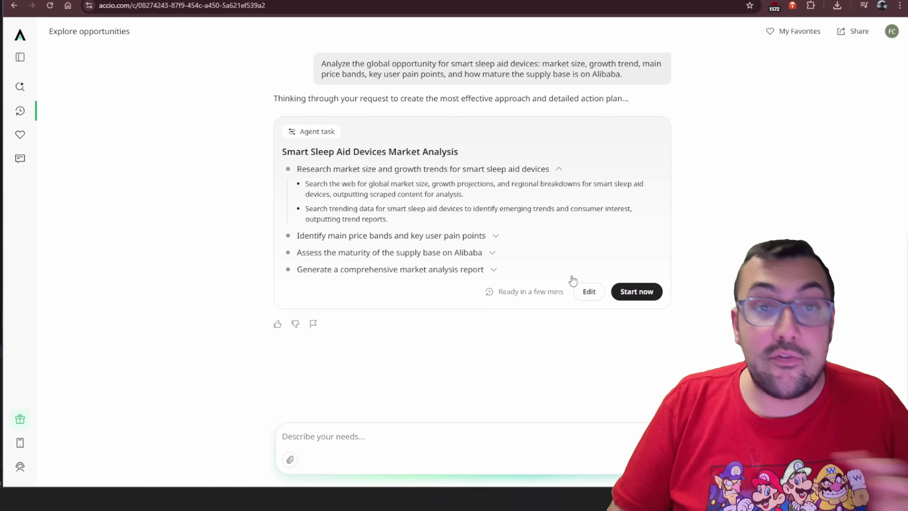
# - In a new chat, submit 'I want to start a pizza shop in toronto Canada' with the suggested completion
pyautogui.click(20, 36)
pyautogui.click(489, 200)
pyautogui.write('I want to start a pizza shop in toronto Canada')
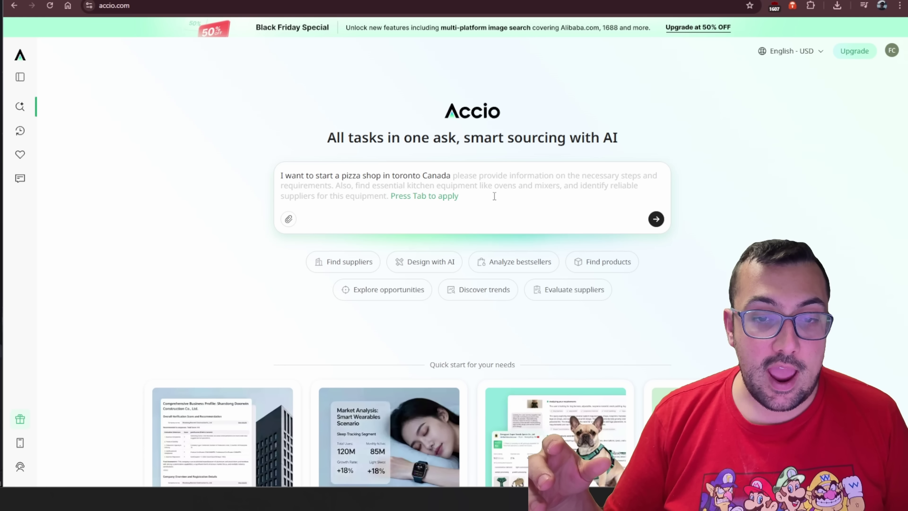
pyautogui.press('Tab')
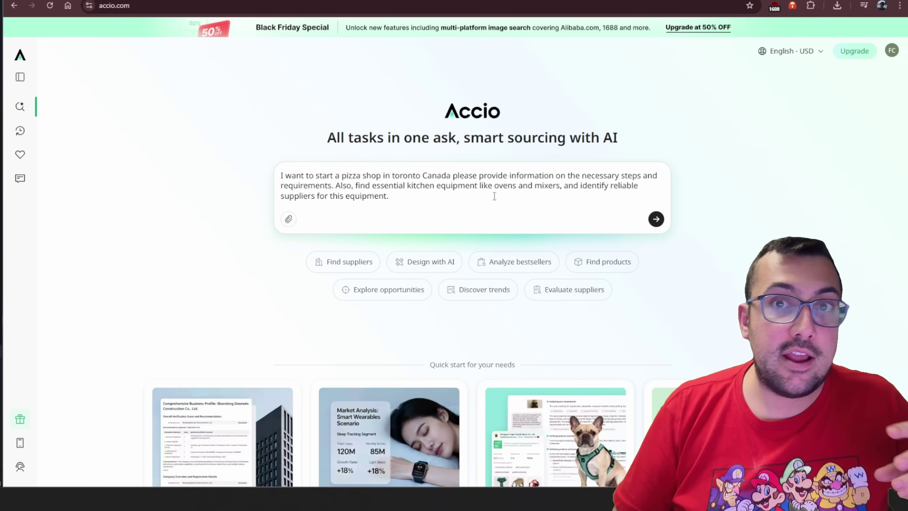
pyautogui.click(657, 219)
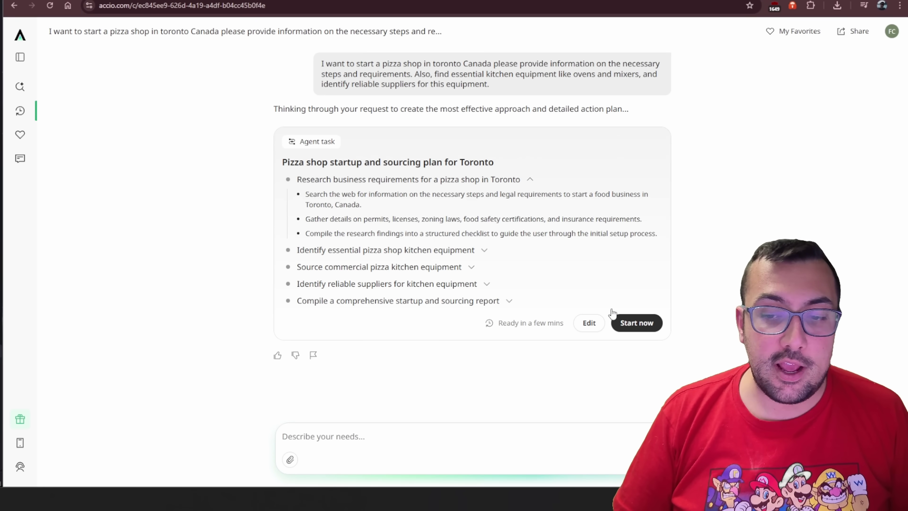
# - Launch the pizza shop agent task and close the task activity panel
pyautogui.click(614, 317)
pyautogui.scroll(9, 548, 187)
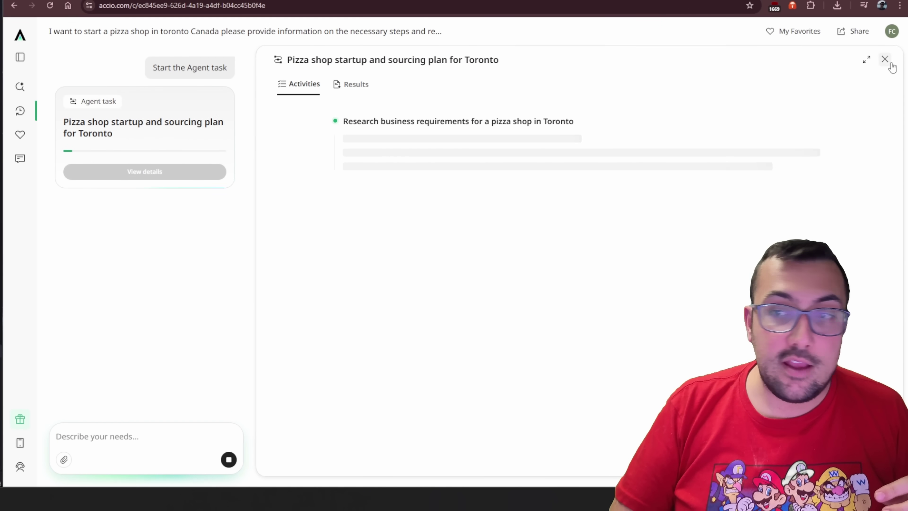
pyautogui.click(885, 59)
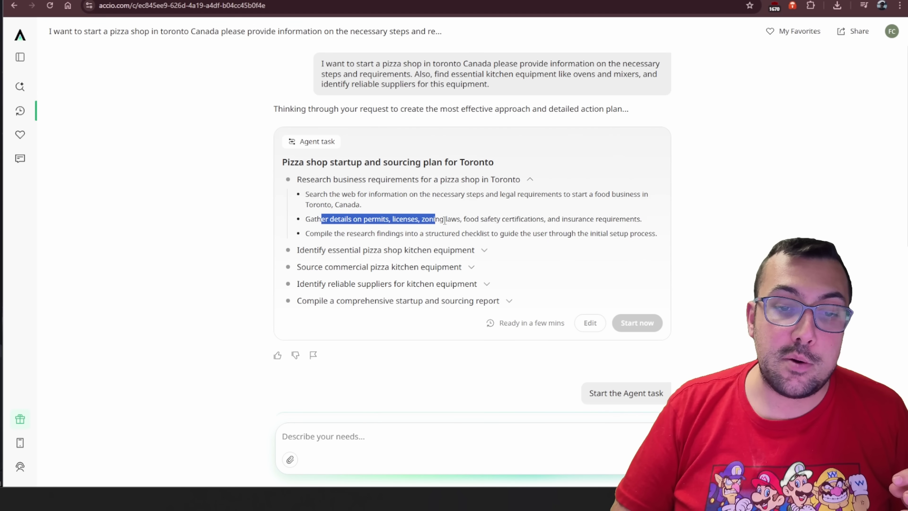
# - Expand the kitchen equipment identification and sourcing plan steps to review their details
pyautogui.moveTo(474, 221); pyautogui.dragTo(522, 222)
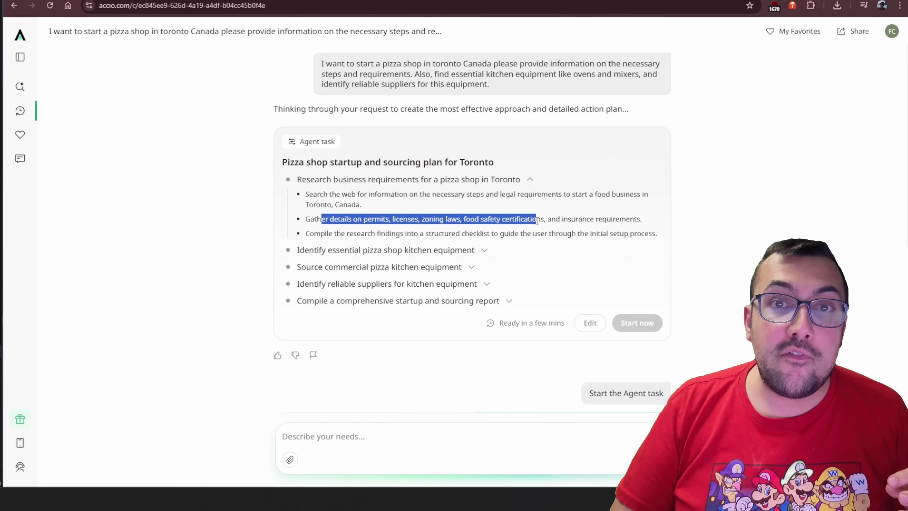
pyautogui.click(472, 222)
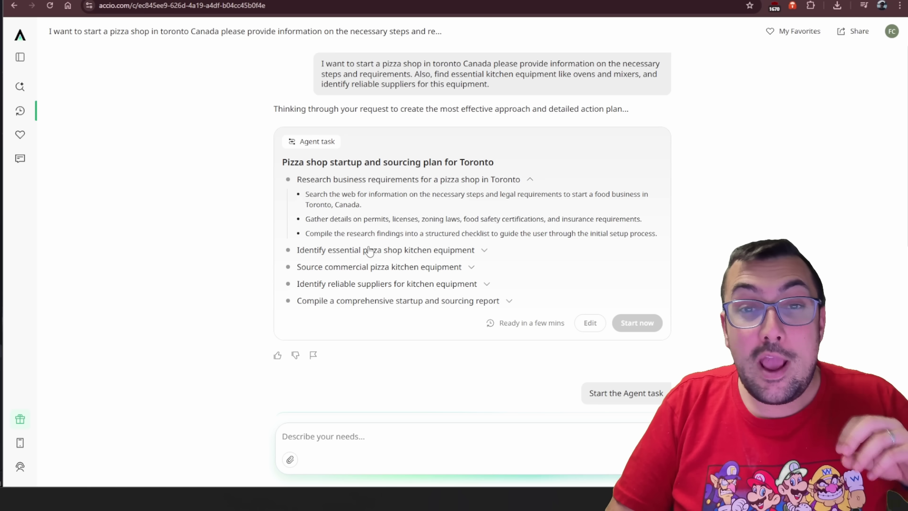
pyautogui.click(485, 250)
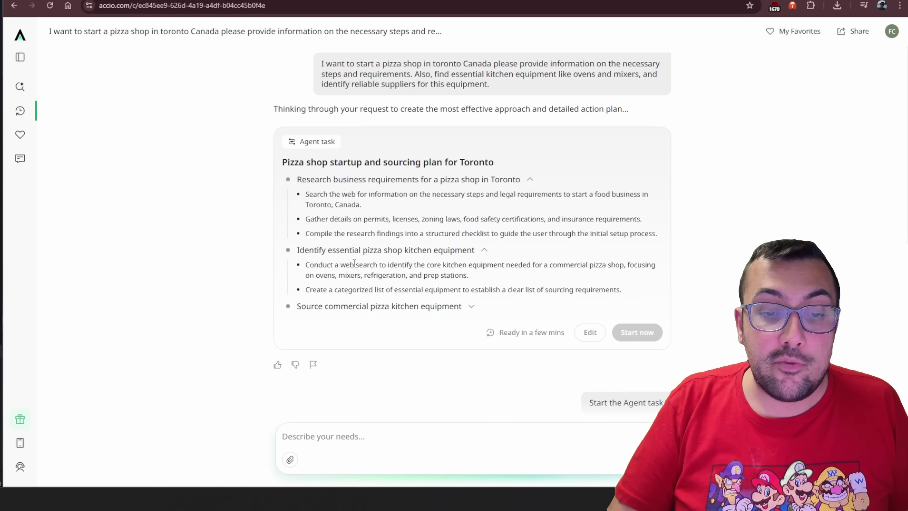
pyautogui.moveTo(332, 221); pyautogui.dragTo(445, 257)
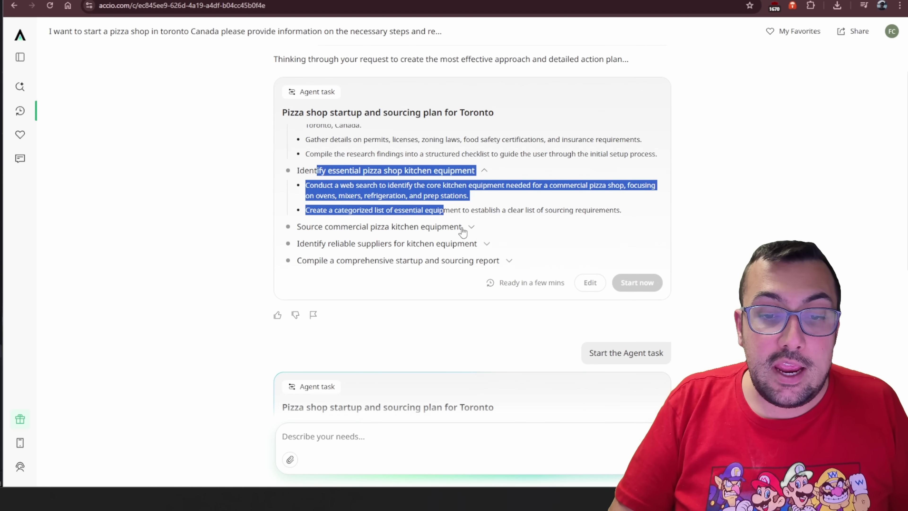
pyautogui.click(463, 231)
pyautogui.scroll(-1, 439, 238)
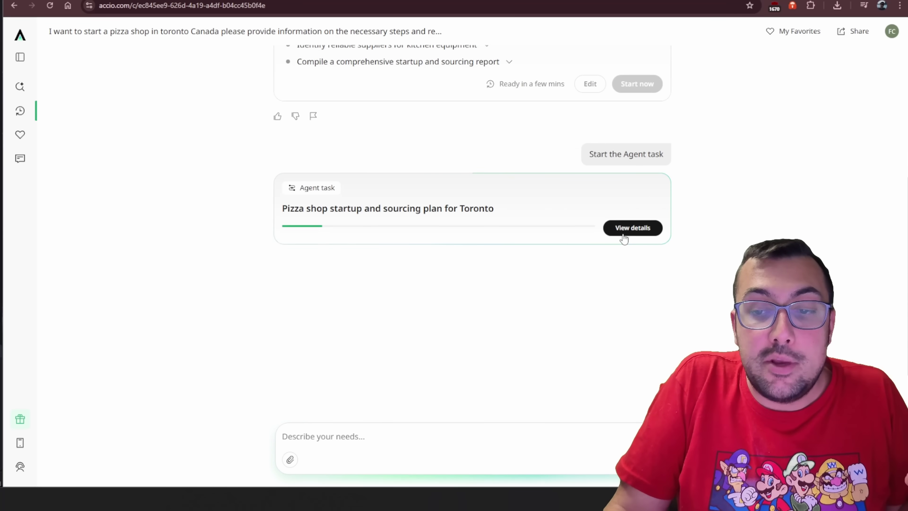
# - Open the running task's details and scroll the pizza shop report to the Toronto licence fees
pyautogui.click(624, 229)
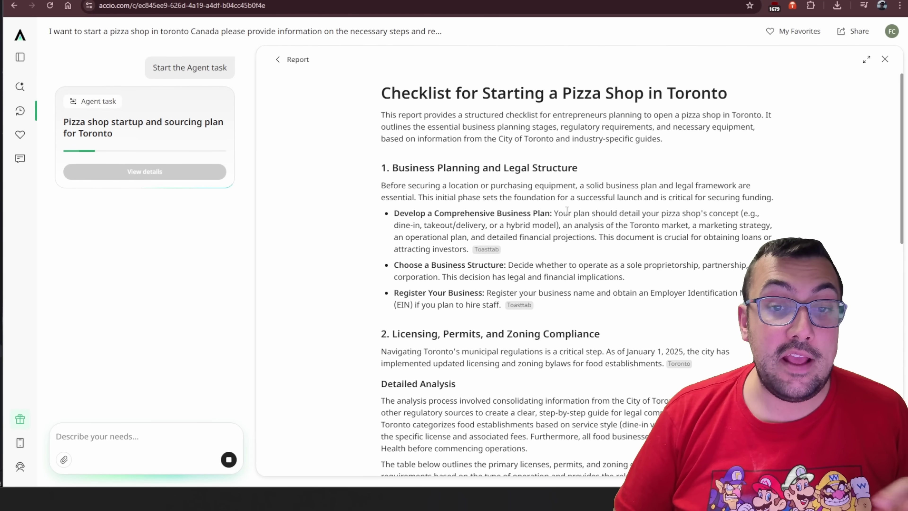
pyautogui.scroll(-5, 497, 197)
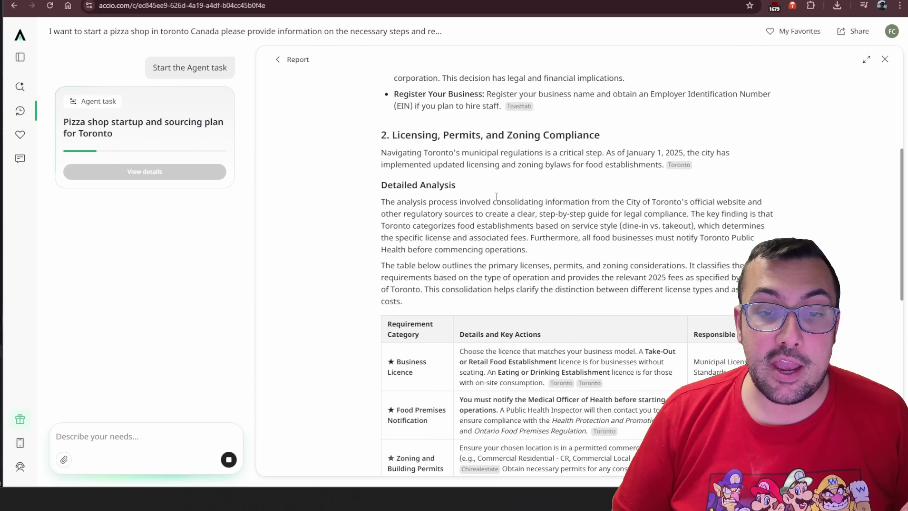
pyautogui.scroll(-6, 496, 197)
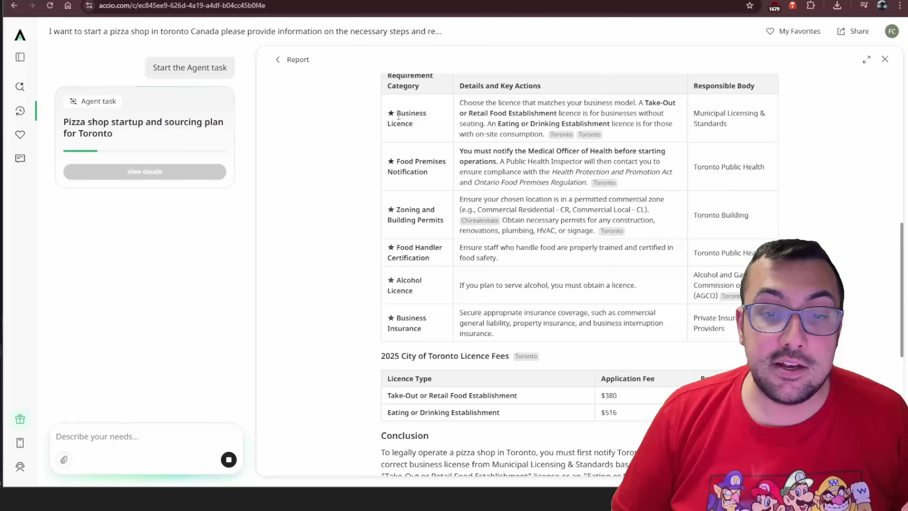
pyautogui.scroll(-1, 470, 183)
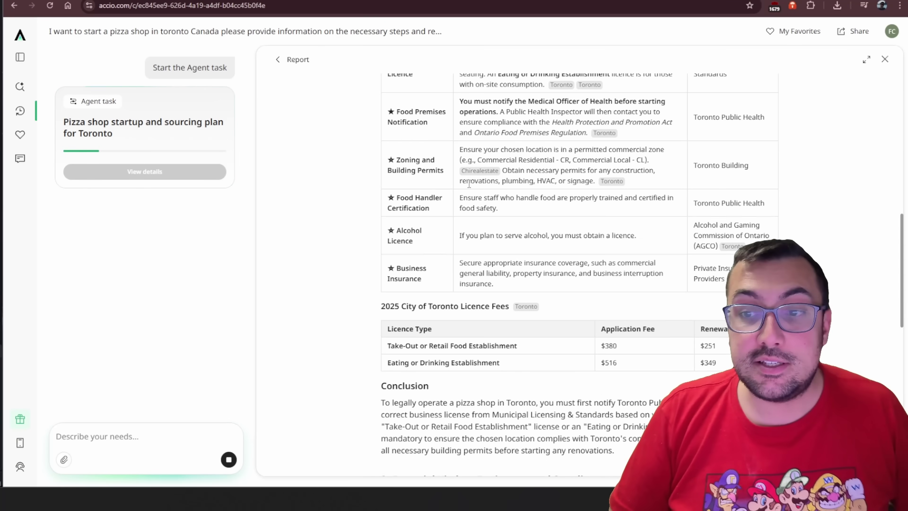
# - Continue past the licensing table down to the kitchen equipment table listing brands like Blodgett
pyautogui.moveTo(710, 114); pyautogui.dragTo(791, 122)
pyautogui.click(722, 159)
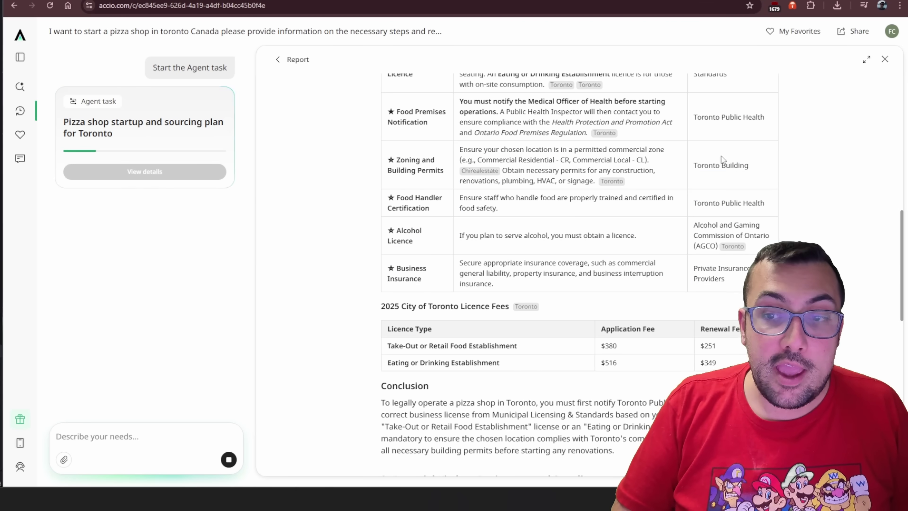
pyautogui.scroll(-2, 539, 215)
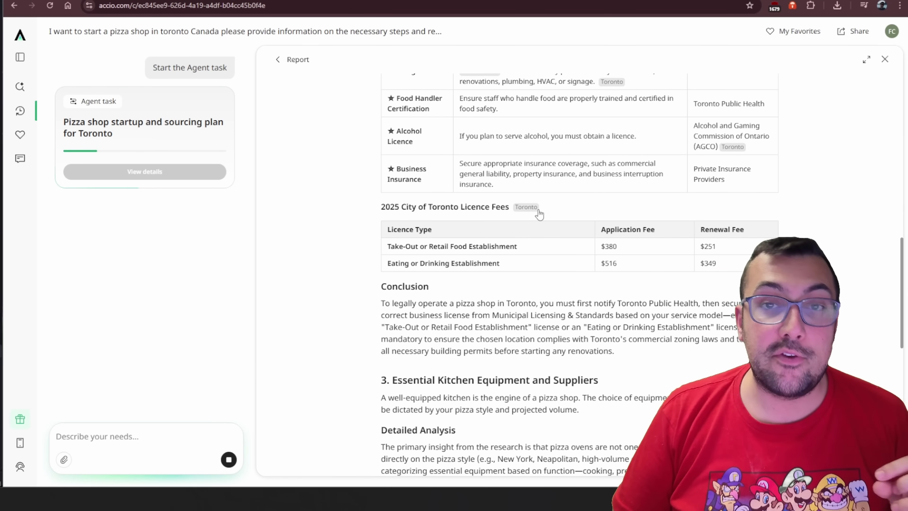
pyautogui.scroll(-2, 539, 214)
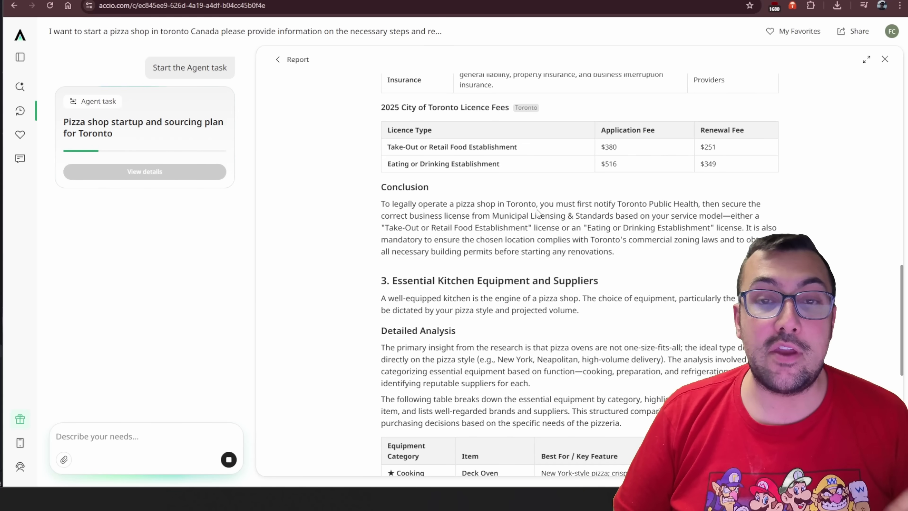
pyautogui.scroll(-4, 538, 213)
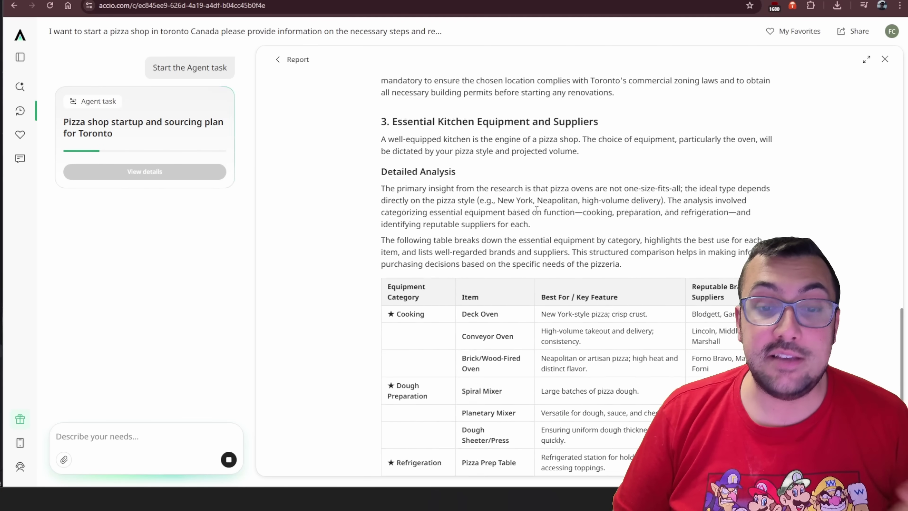
pyautogui.scroll(-3, 536, 210)
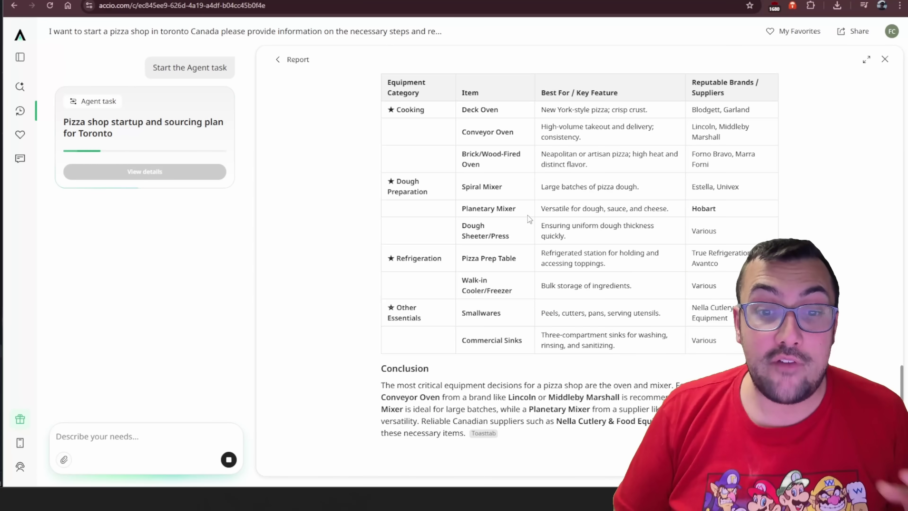